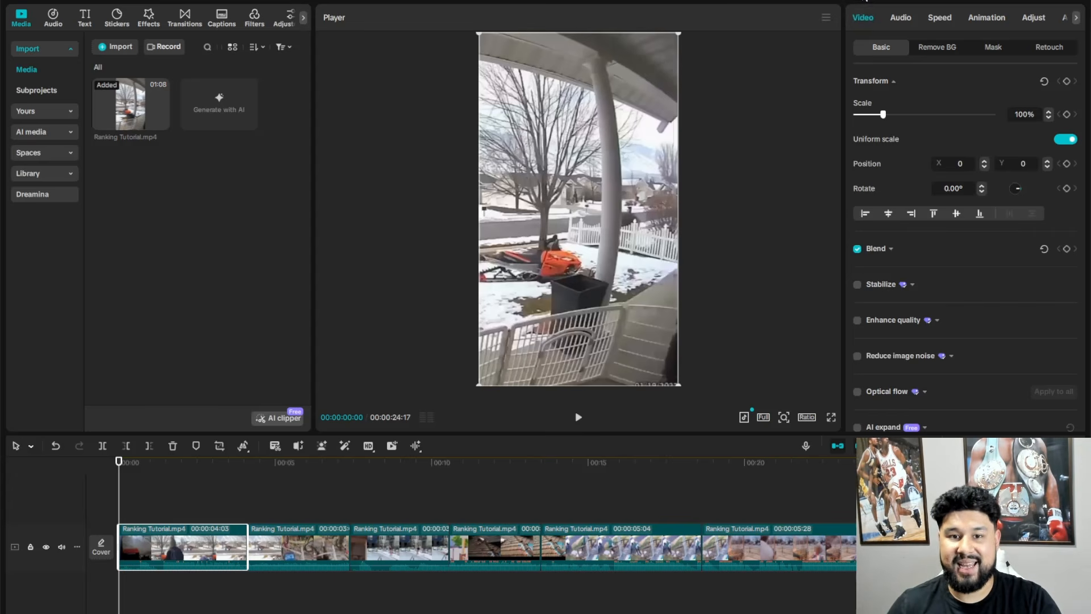
# - Switch the workspace to the Vertical layout and narrow the media panel to widen the attributes area
pyautogui.click(865, 2)
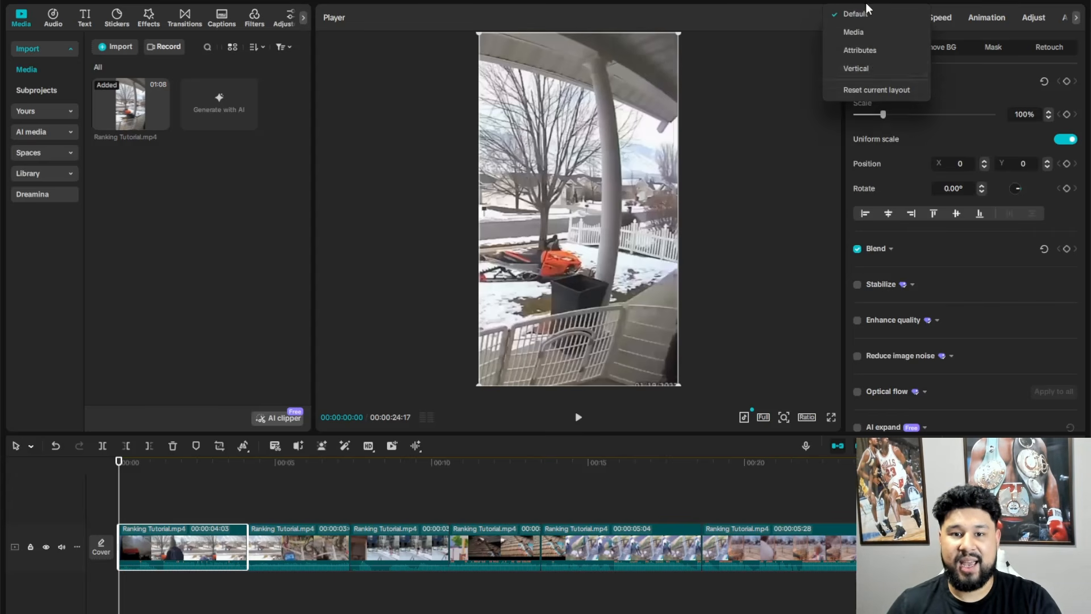
pyautogui.click(872, 68)
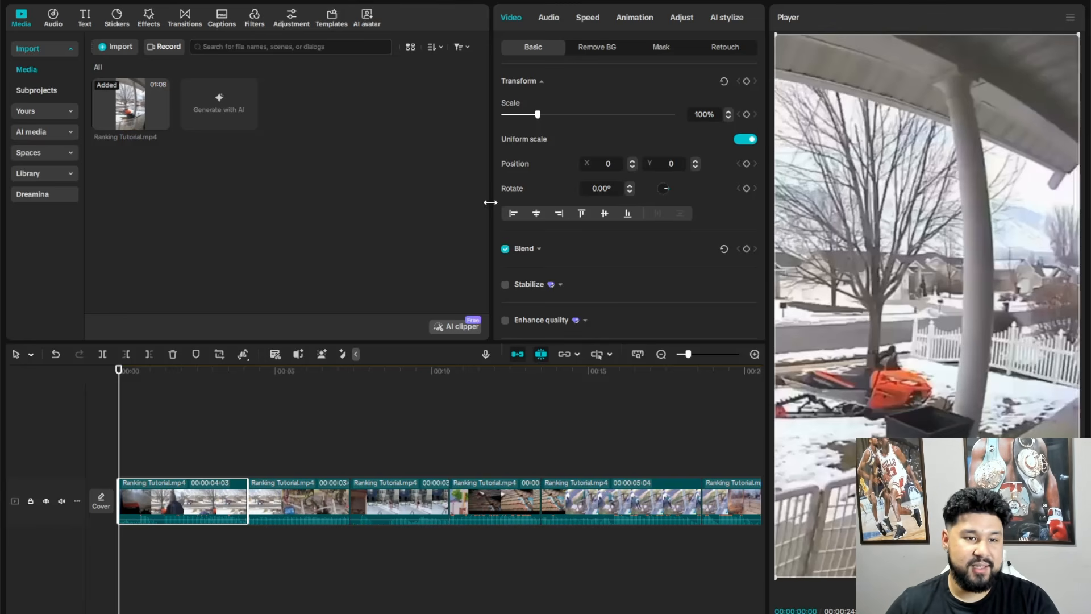
pyautogui.moveTo(492, 202); pyautogui.dragTo(332, 214)
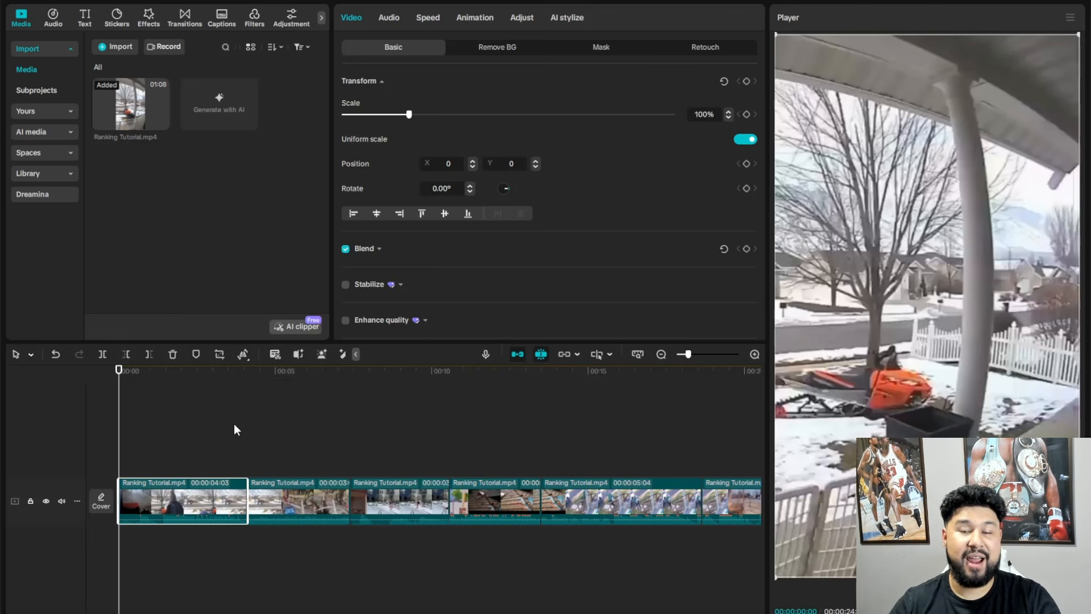
# - Add a default text clip at the start of the timeline and change its wording to "5)"
pyautogui.click(84, 19)
pyautogui.click(139, 87)
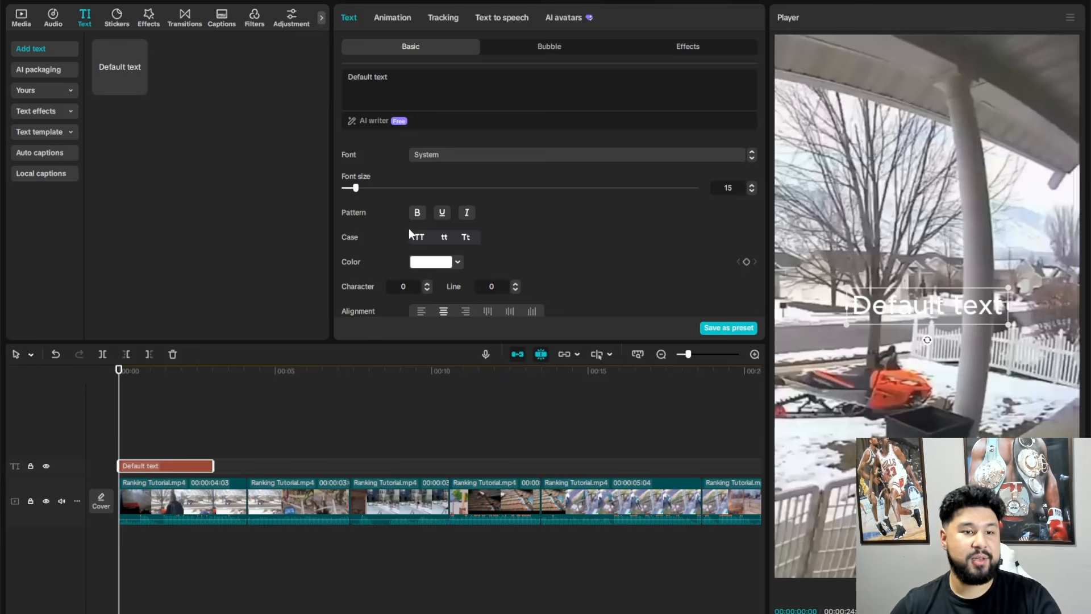
pyautogui.click(442, 74)
pyautogui.write('5')
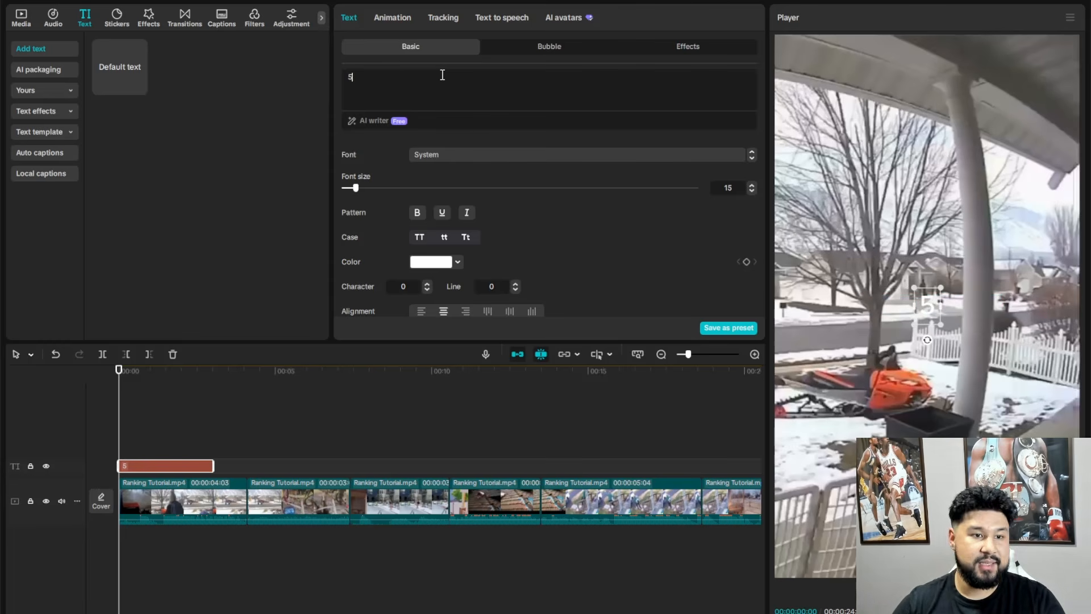
pyautogui.write('>')
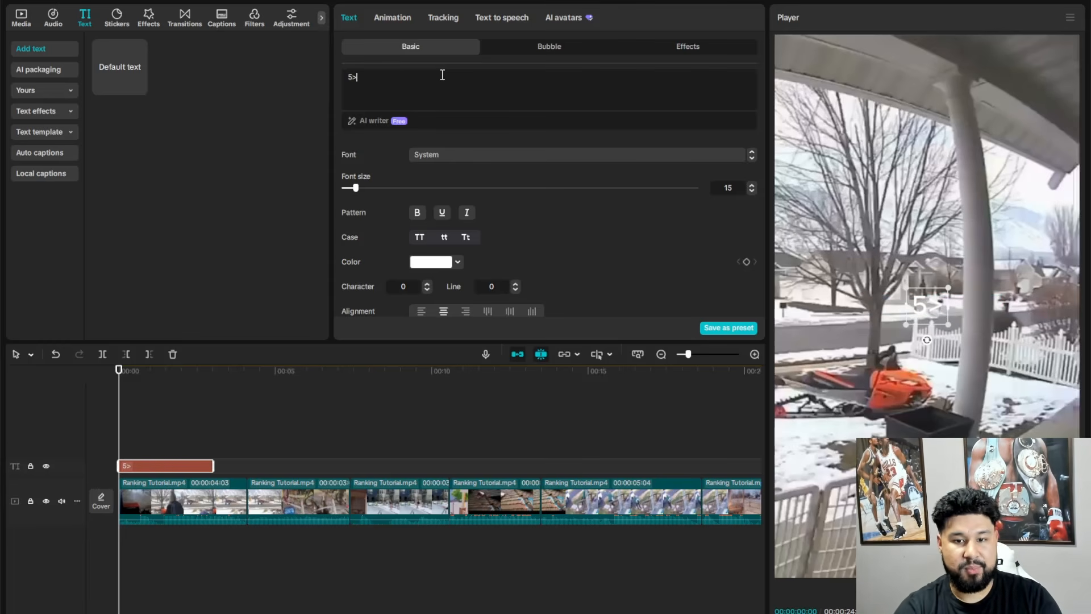
pyautogui.press('BackSpace')
pyautogui.write(')')
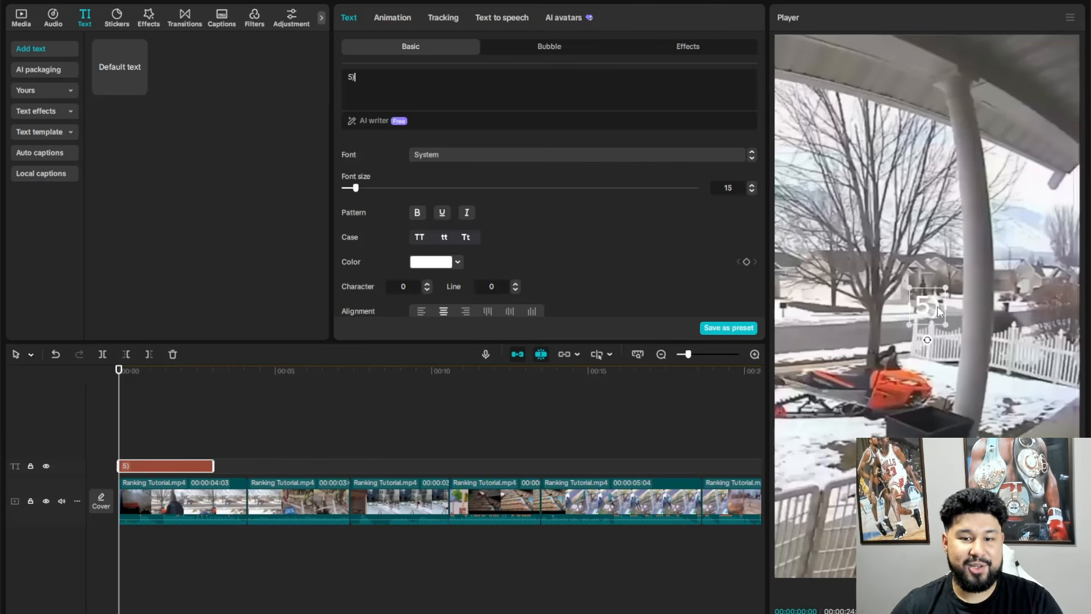
# - Move the "5)" text to the lower left of the frame, at position X -700 and Y -1300
pyautogui.moveTo(925, 344); pyautogui.dragTo(835, 482)
pyautogui.scroll(-5, 625, 234)
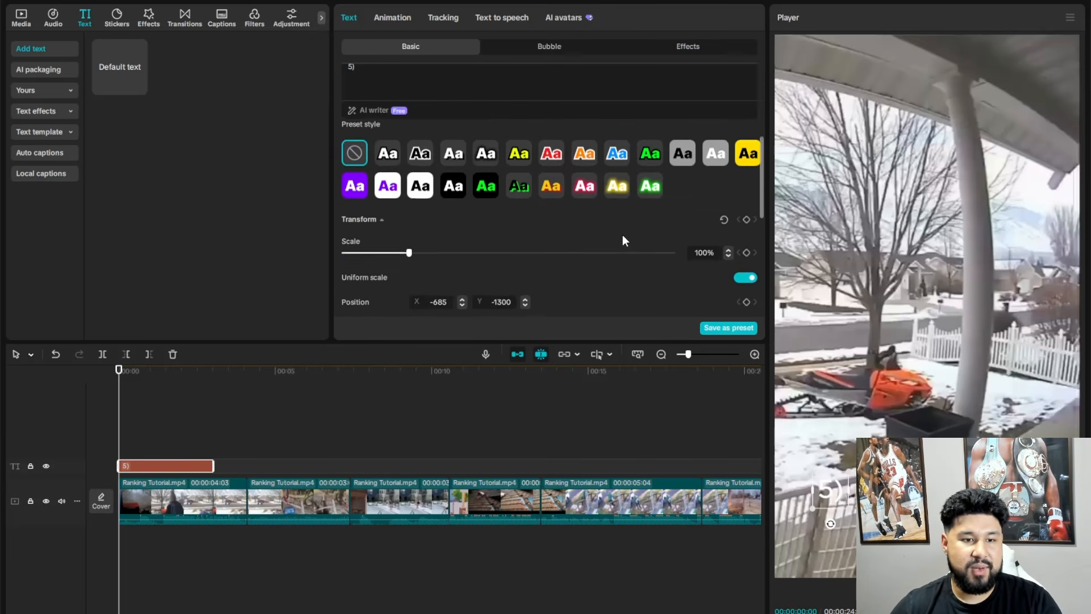
pyautogui.doubleClick(440, 255)
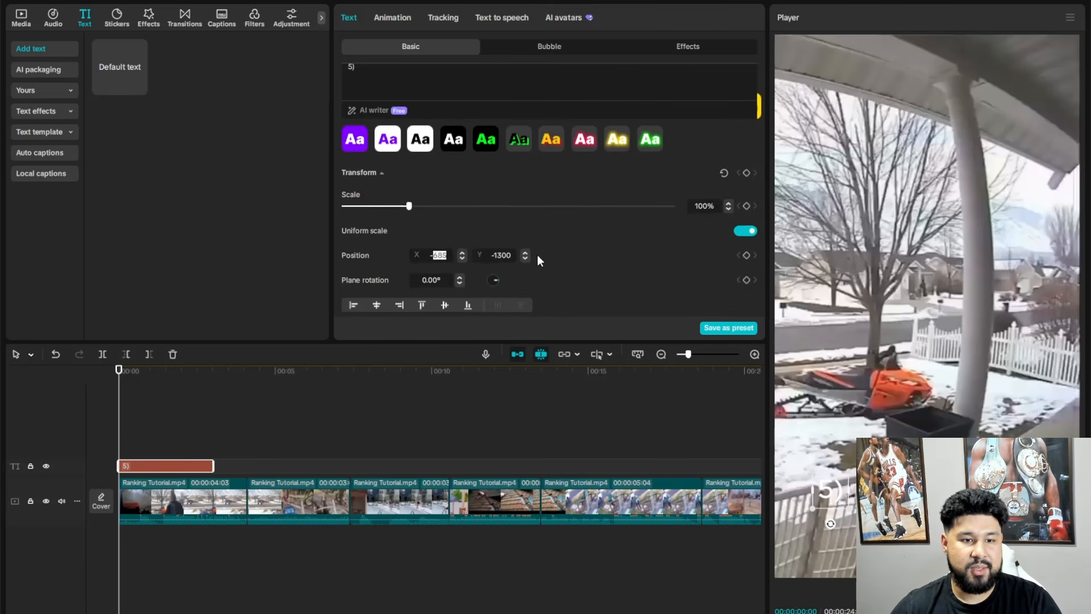
pyautogui.write('700')
pyautogui.press('Return')
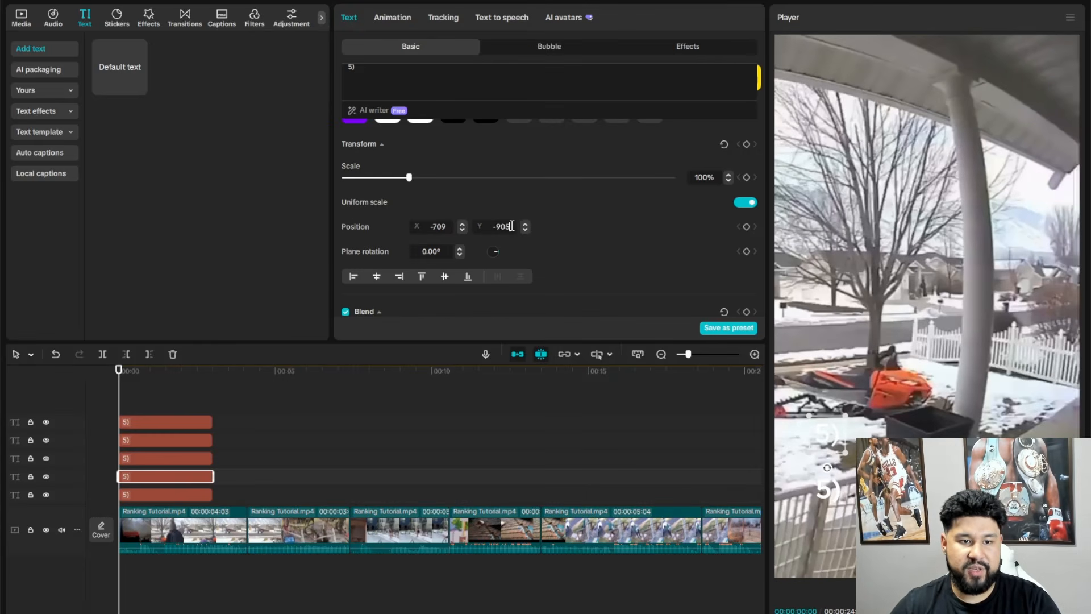
# - Move the second "5)" copy above the original and set the third copy's Y position to -700
pyautogui.doubleClick(511, 226)
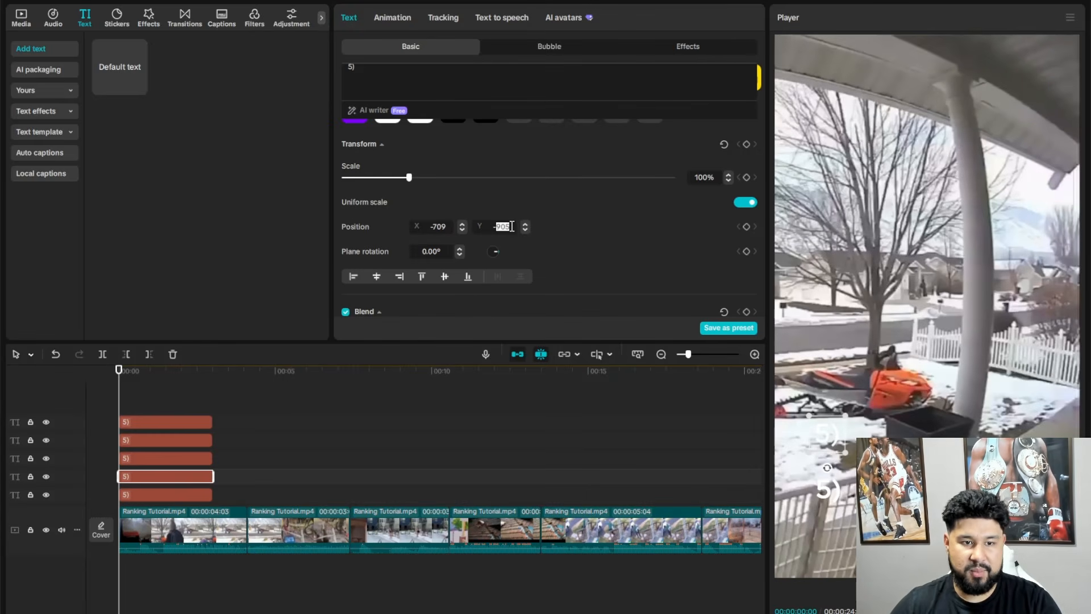
pyautogui.write('-1000')
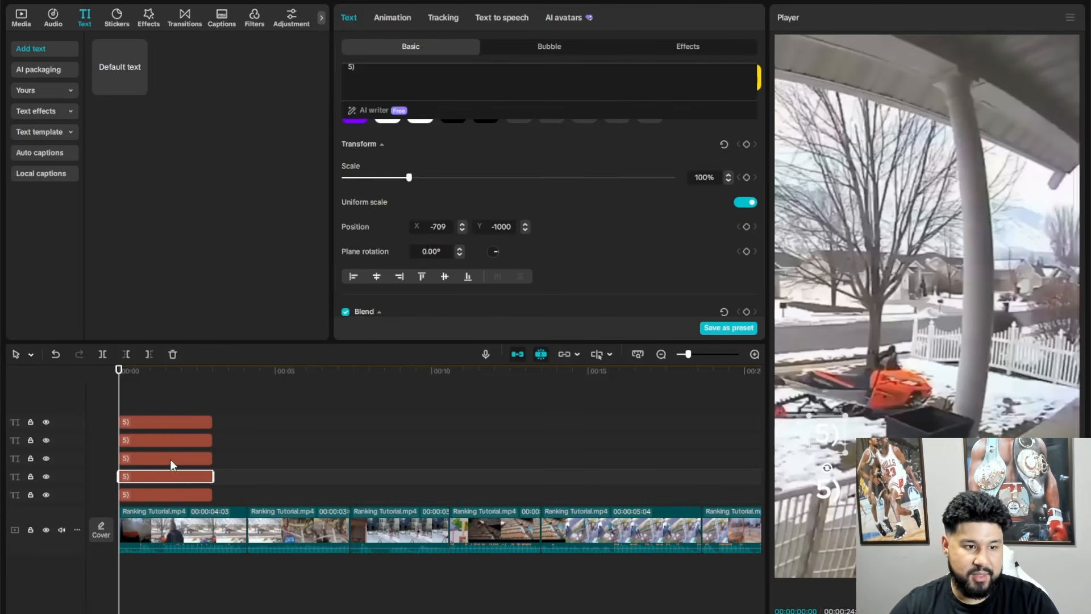
pyautogui.click(171, 459)
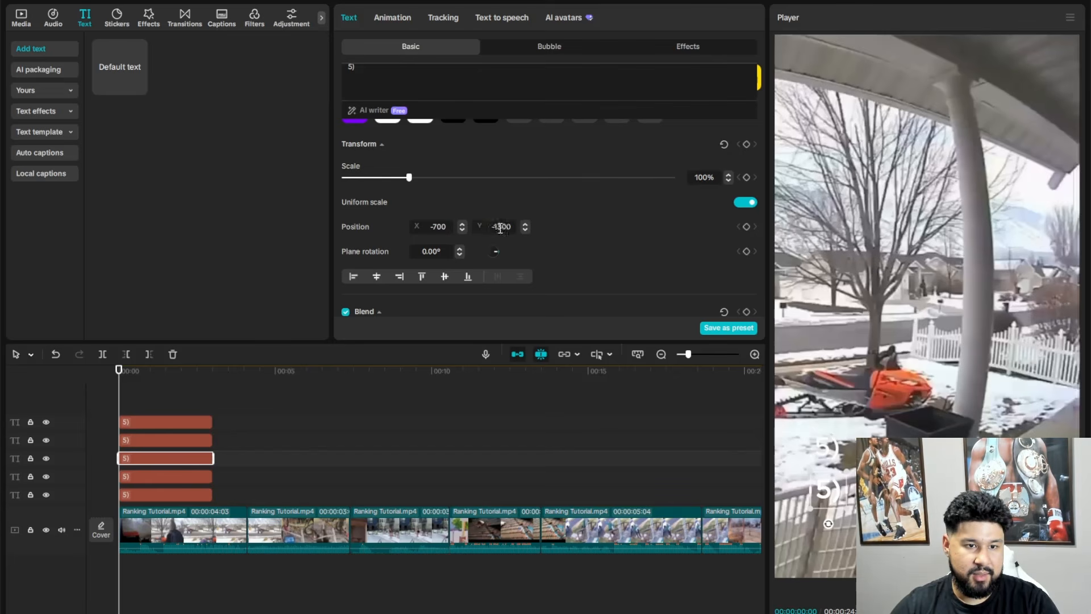
pyautogui.doubleClick(501, 226)
pyautogui.write('-700')
pyautogui.press('Return')
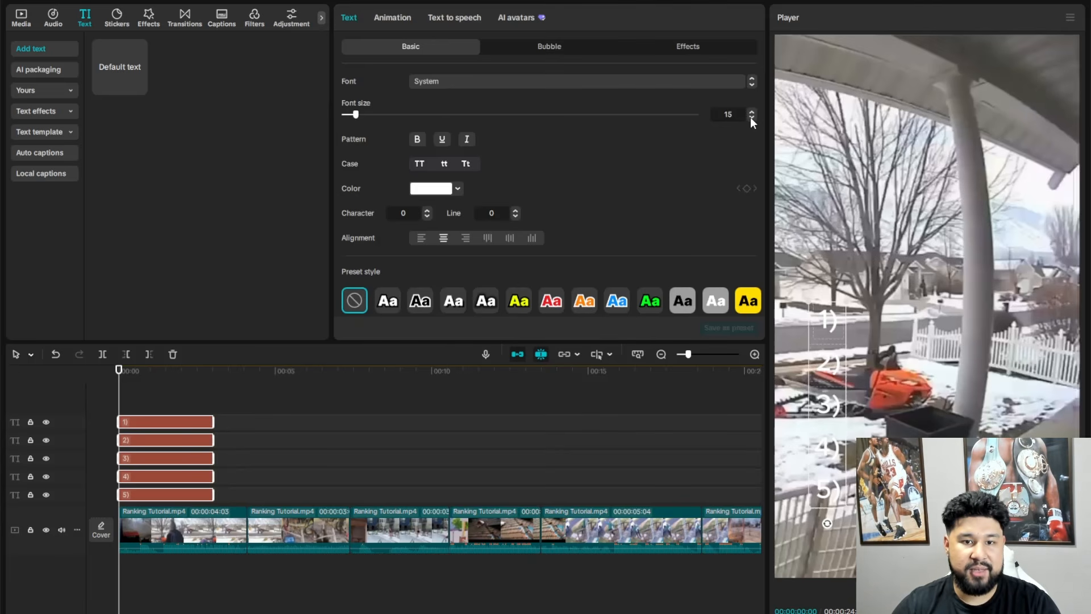
# - Set all five number texts to font size 12 and the BebasNeue font
pyautogui.click(750, 117)
pyautogui.click(750, 117)
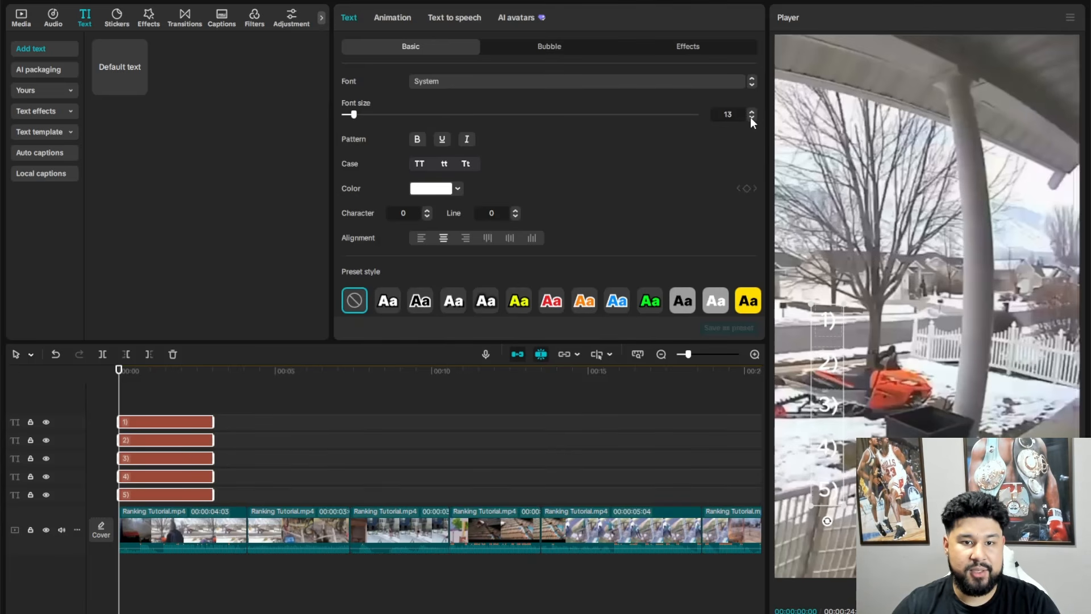
pyautogui.click(750, 117)
pyautogui.click(513, 80)
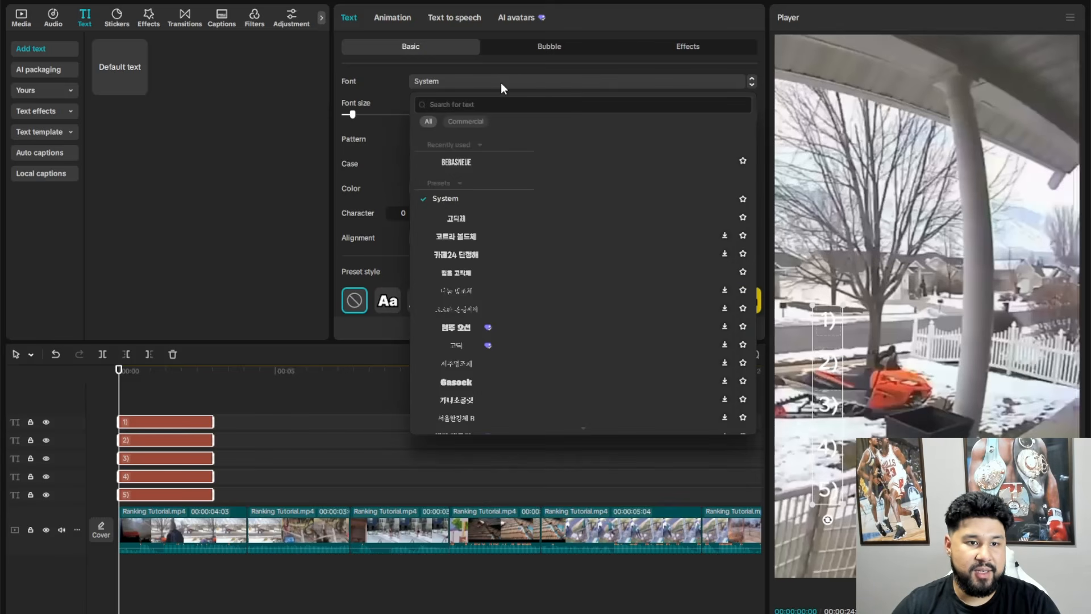
pyautogui.click(455, 163)
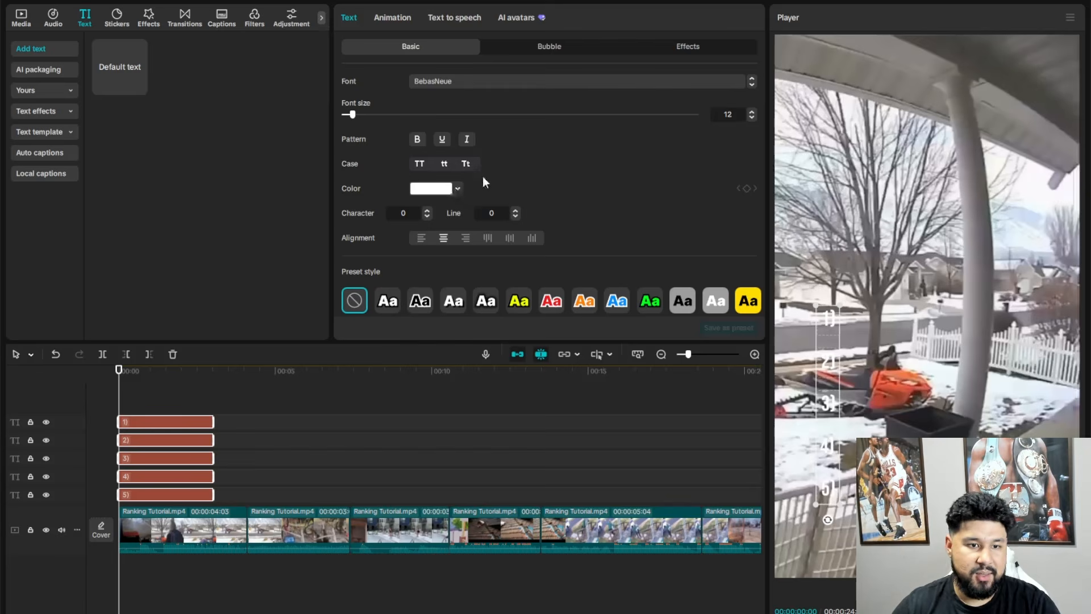
# - Apply the yellow preset style with black outline to all five number texts
pyautogui.click(455, 191)
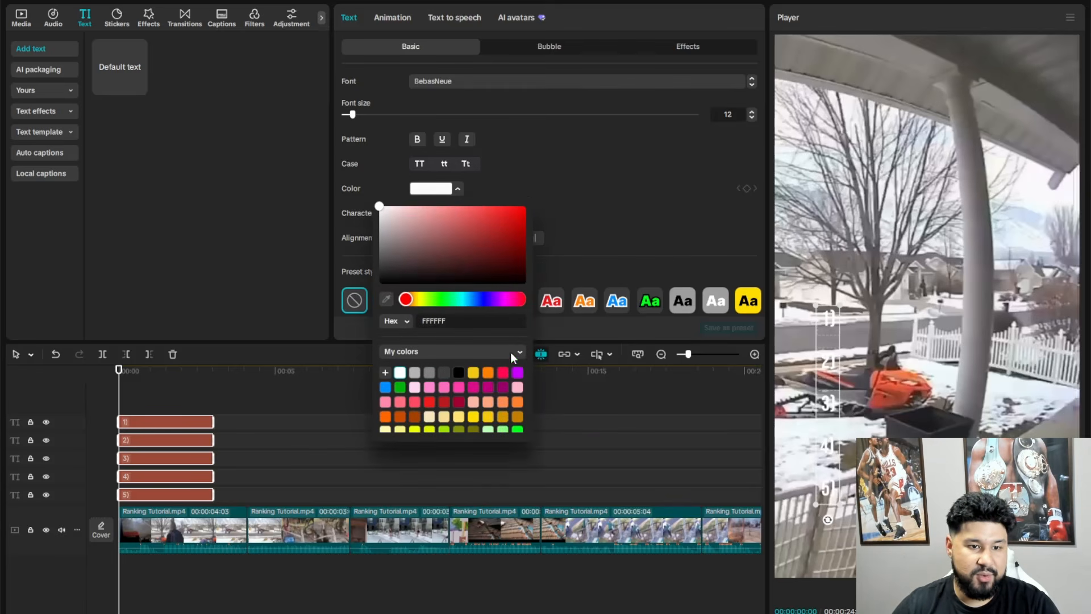
pyautogui.click(650, 256)
pyautogui.scroll(-2, 649, 255)
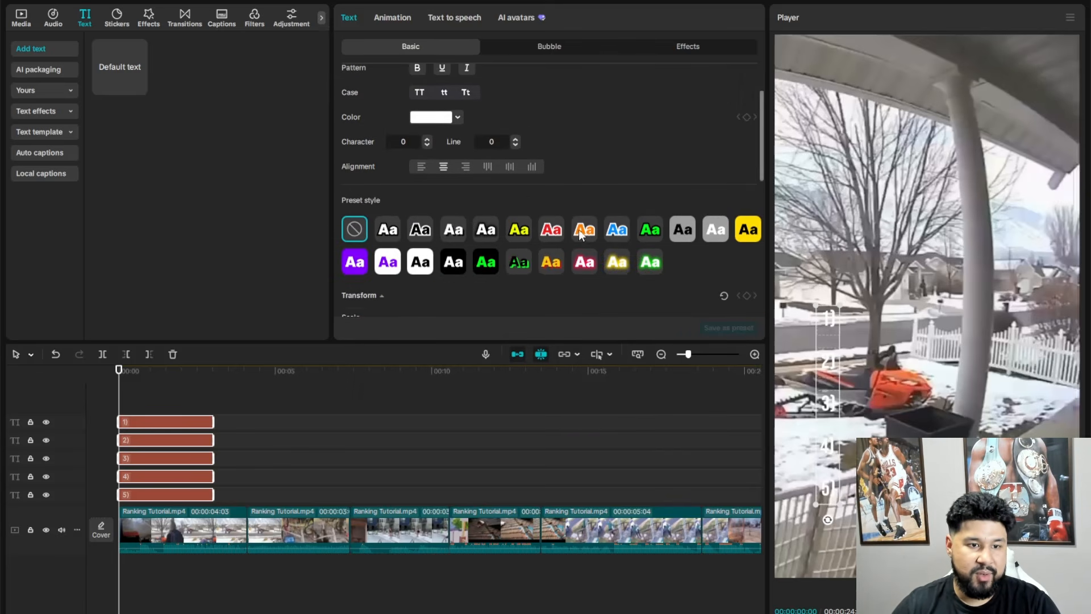
pyautogui.click(422, 236)
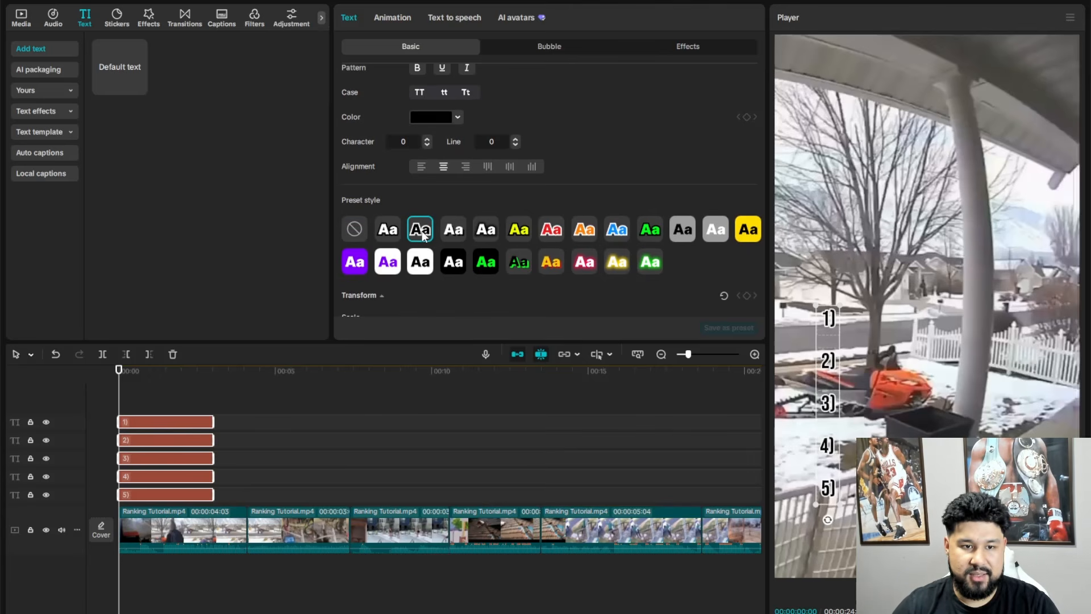
pyautogui.click(523, 234)
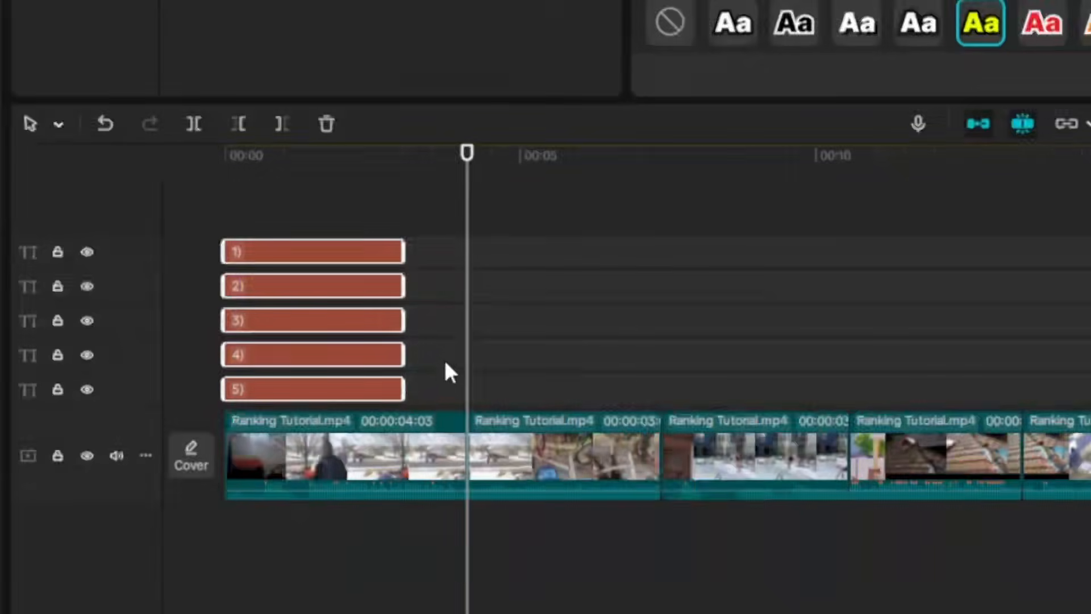
# - Paste a second set of the five number texts and stack it on tracks above the original set
pyautogui.hotkey('ctrl', 'v')
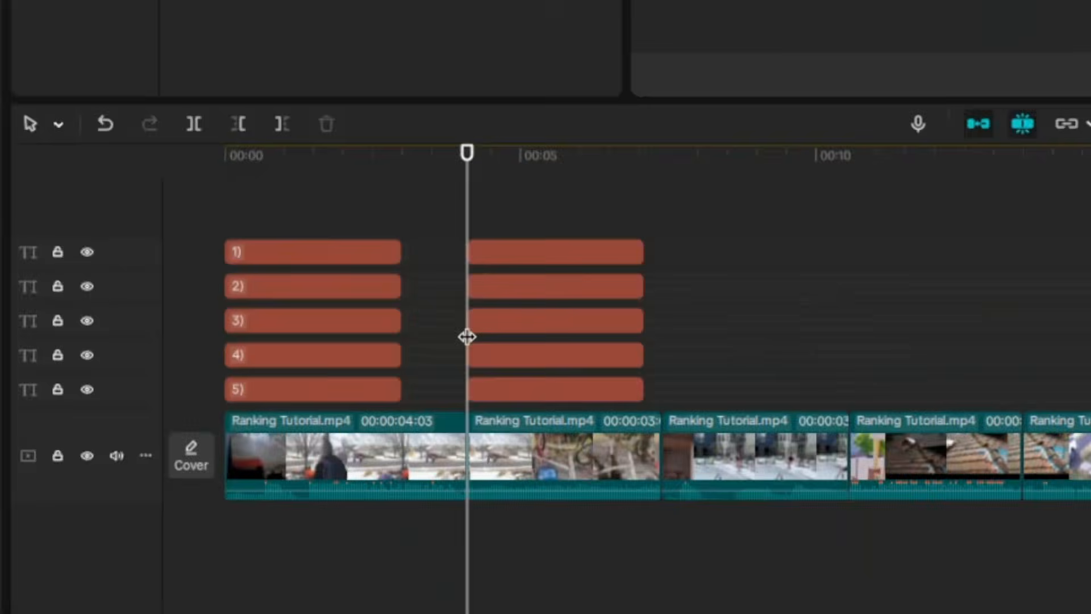
pyautogui.moveTo(561, 253); pyautogui.dragTo(335, 116)
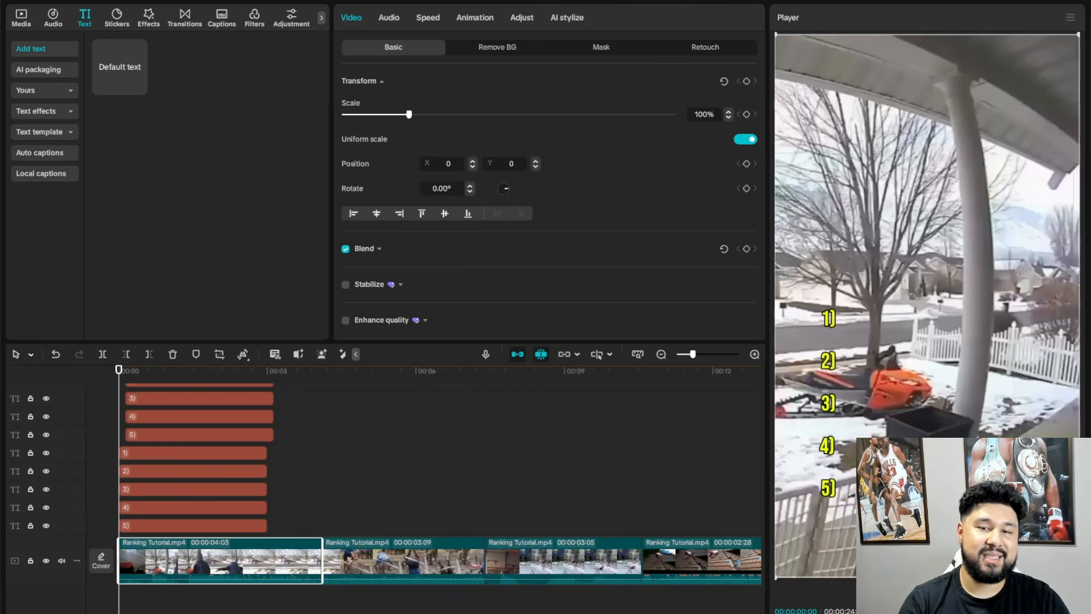
pyautogui.click(199, 434)
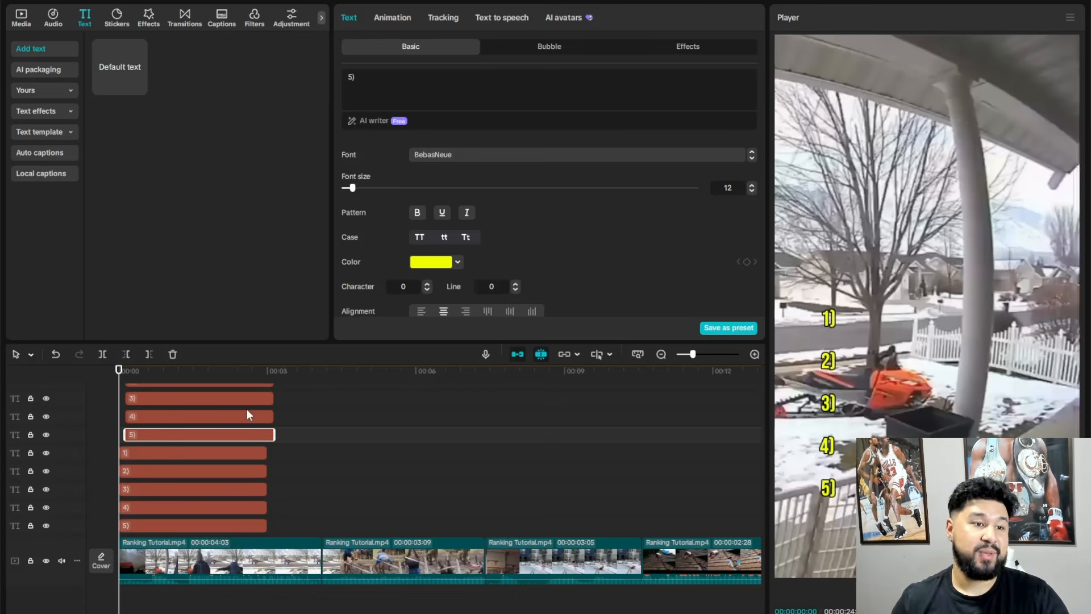
# - Add a new default text clip and change its wording to "ranking the most outrageous slip fails"
pyautogui.click(139, 86)
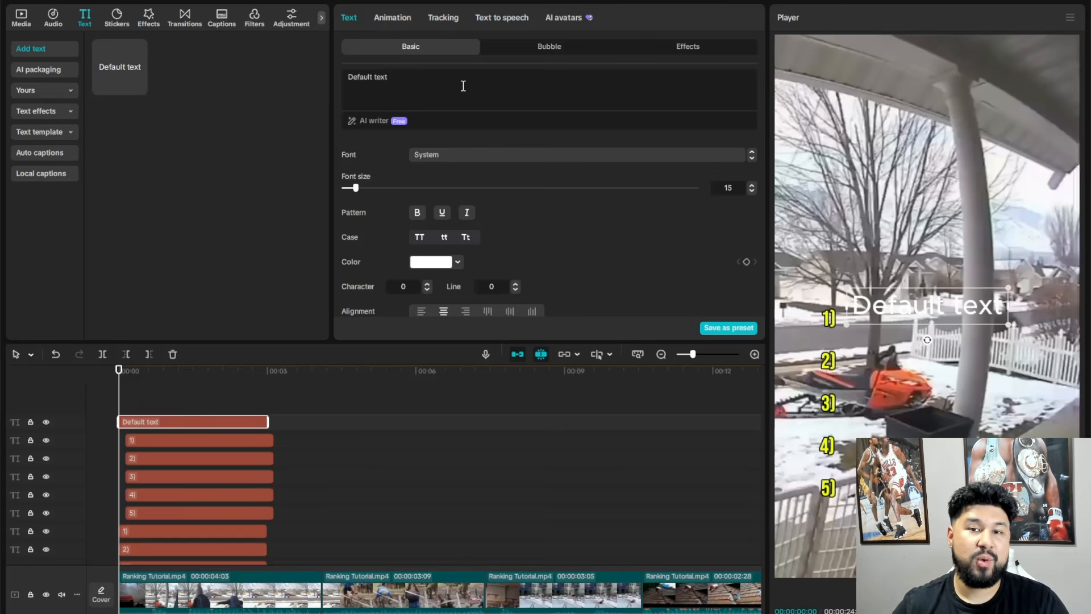
pyautogui.click(505, 18)
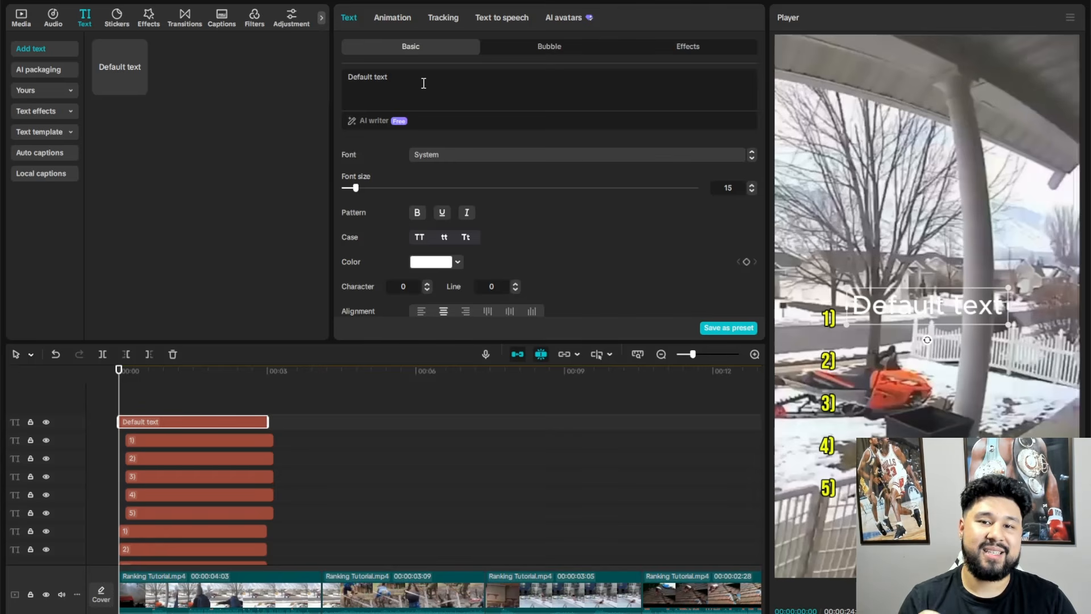
pyautogui.tripleClick(423, 83)
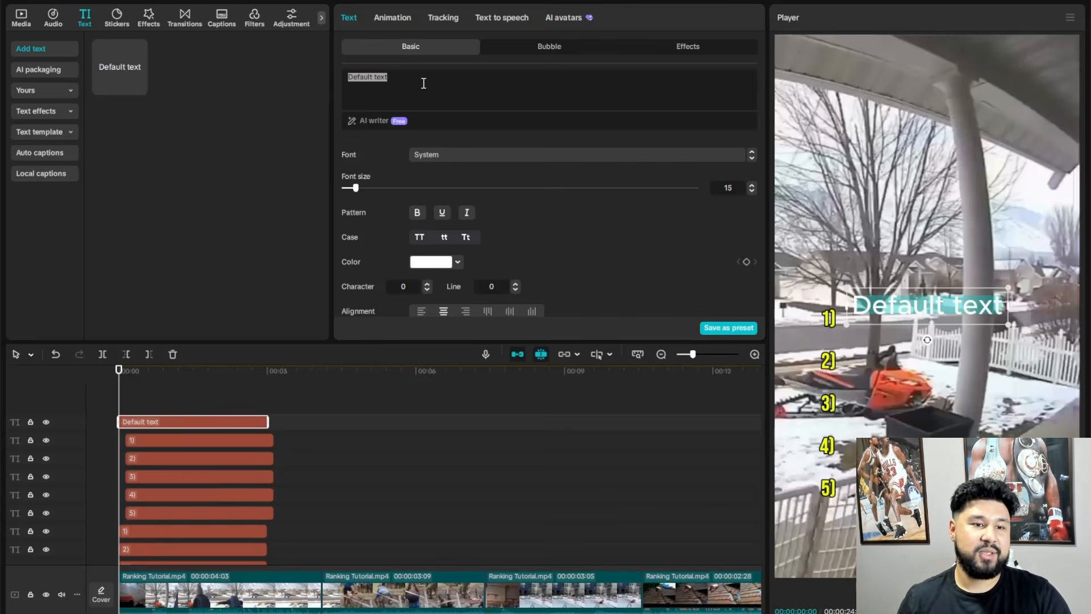
pyautogui.write('r')
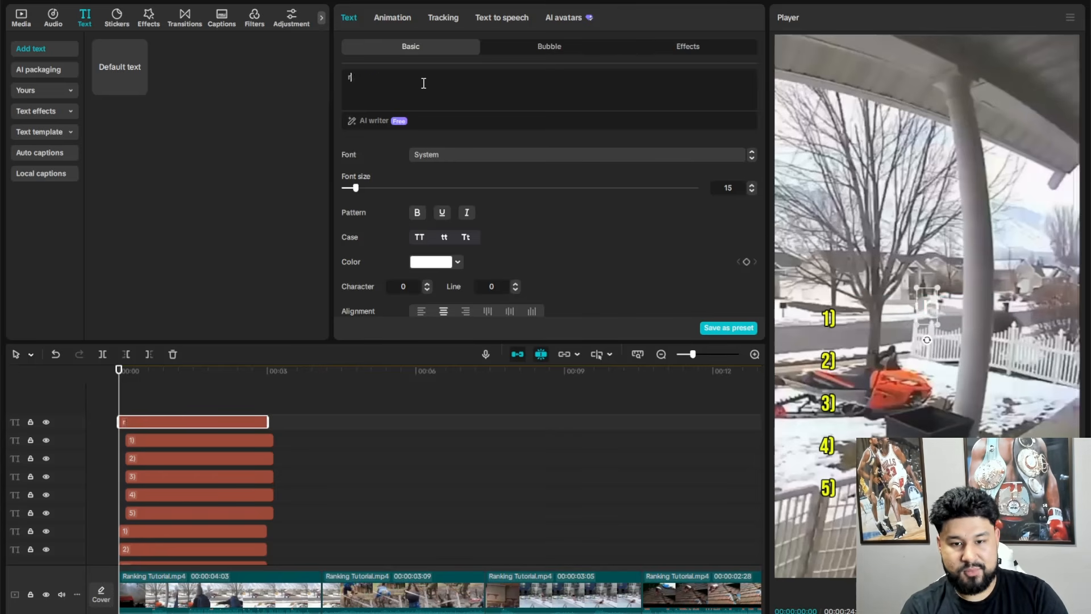
pyautogui.write('anking the most ')
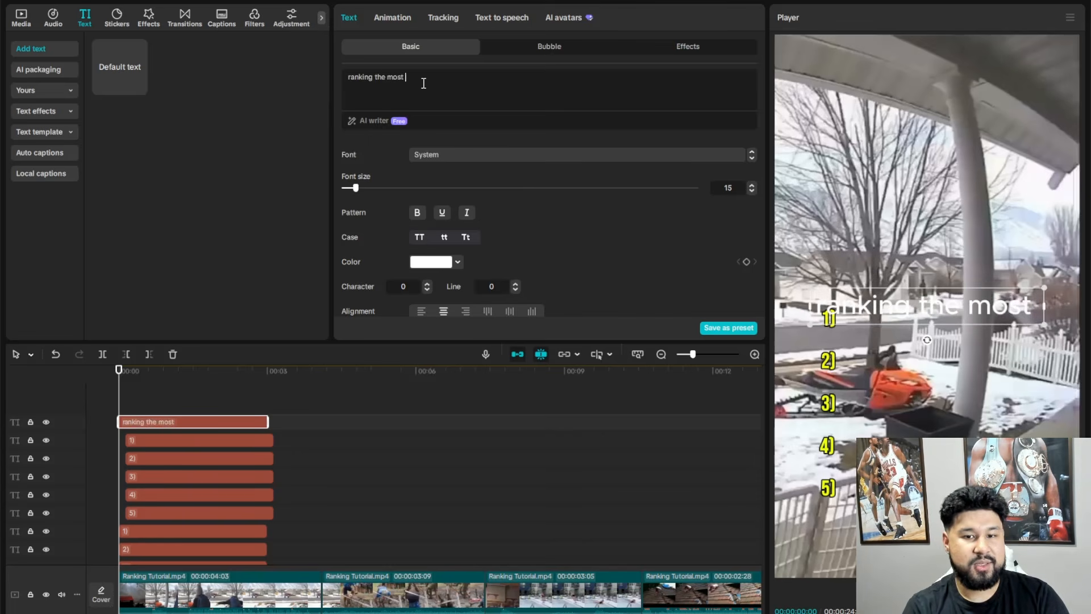
pyautogui.write('outrageo')
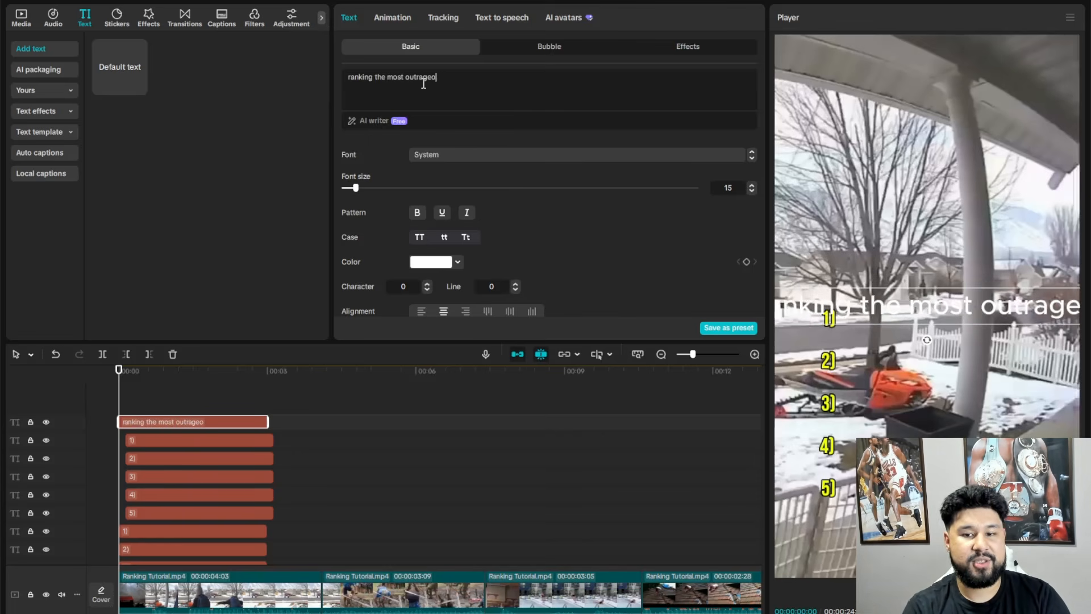
pyautogui.write('us slip fails')
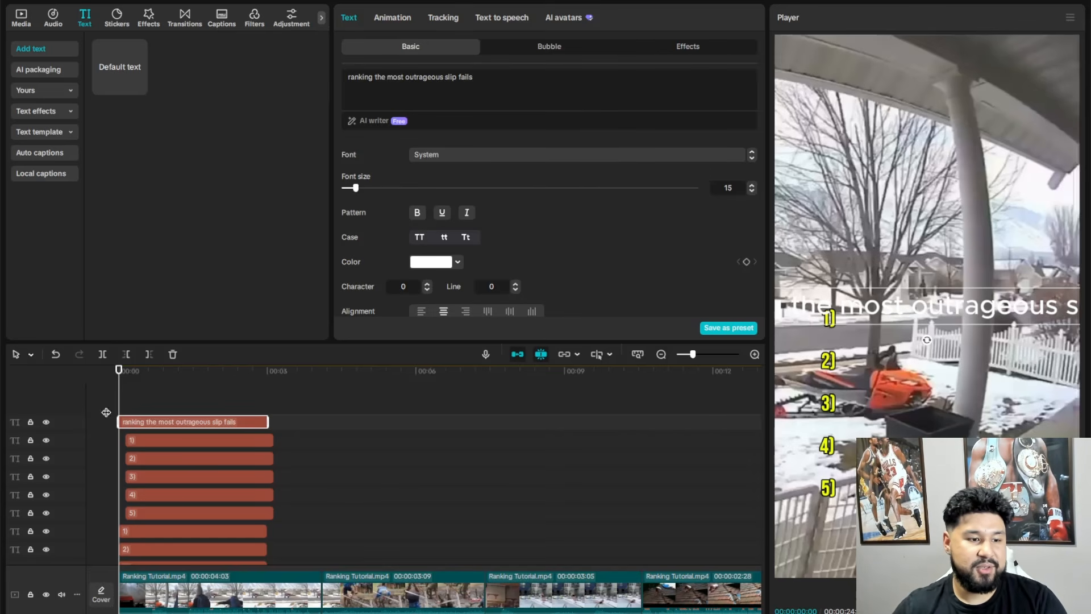
# - Hide the title text's track, generate text-to-speech audio from the title, and play it back before returning to the start
pyautogui.click(45, 422)
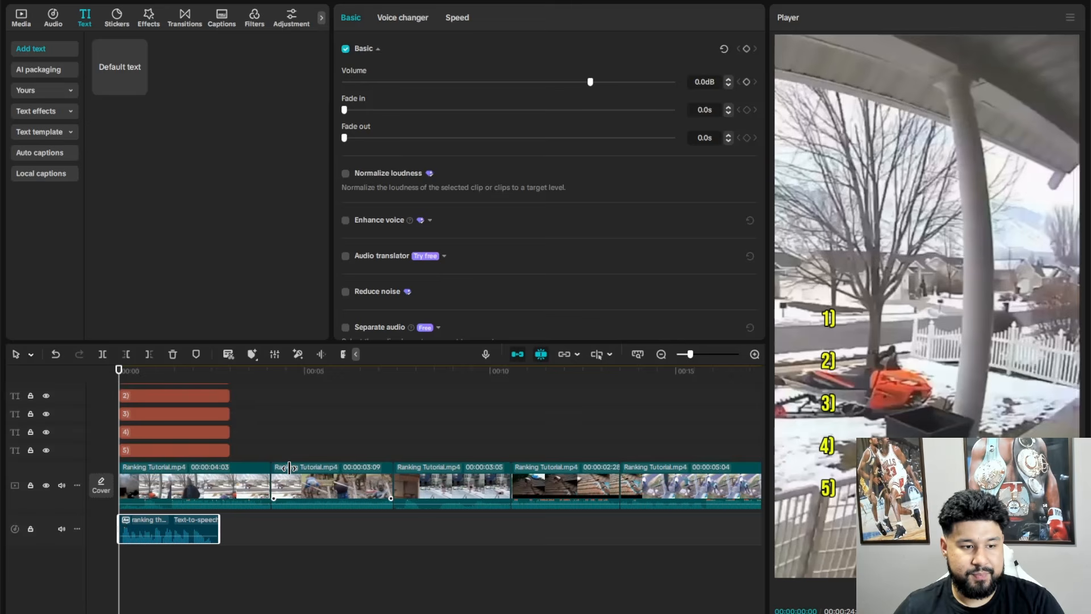
pyautogui.press('space')
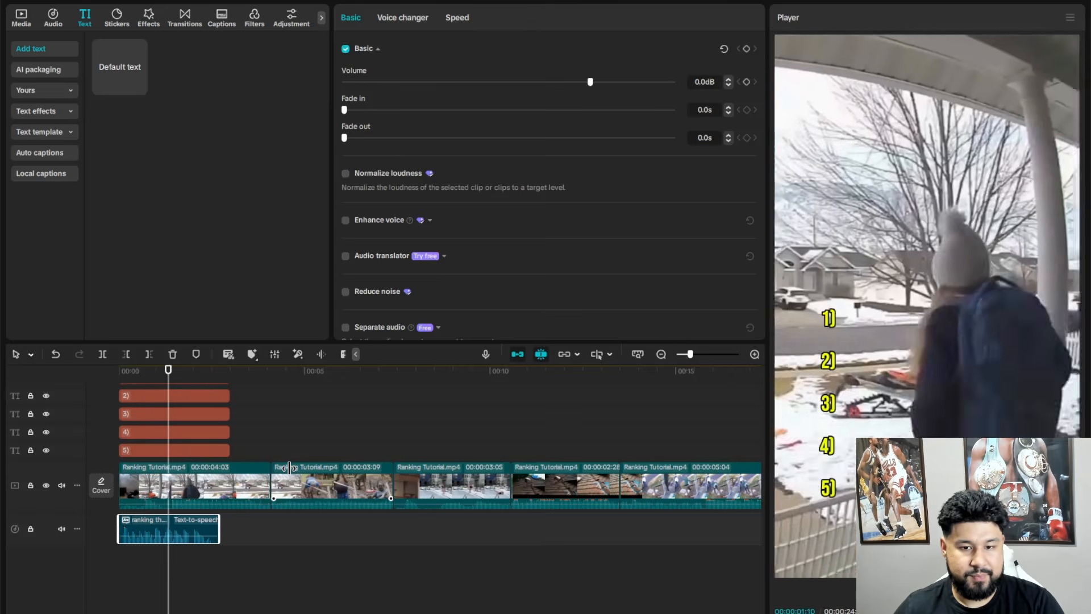
pyautogui.click(119, 371)
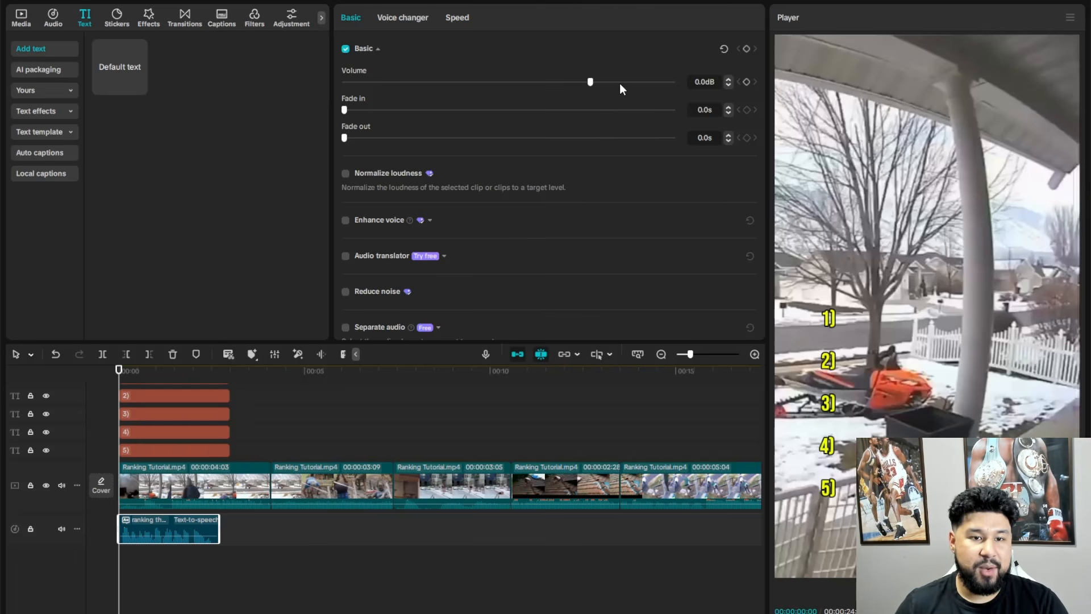
# - Raise the text-to-speech clip's volume to 8.6 dB
pyautogui.moveTo(620, 83); pyautogui.dragTo(622, 83)
pyautogui.moveTo(624, 85); pyautogui.dragTo(626, 83)
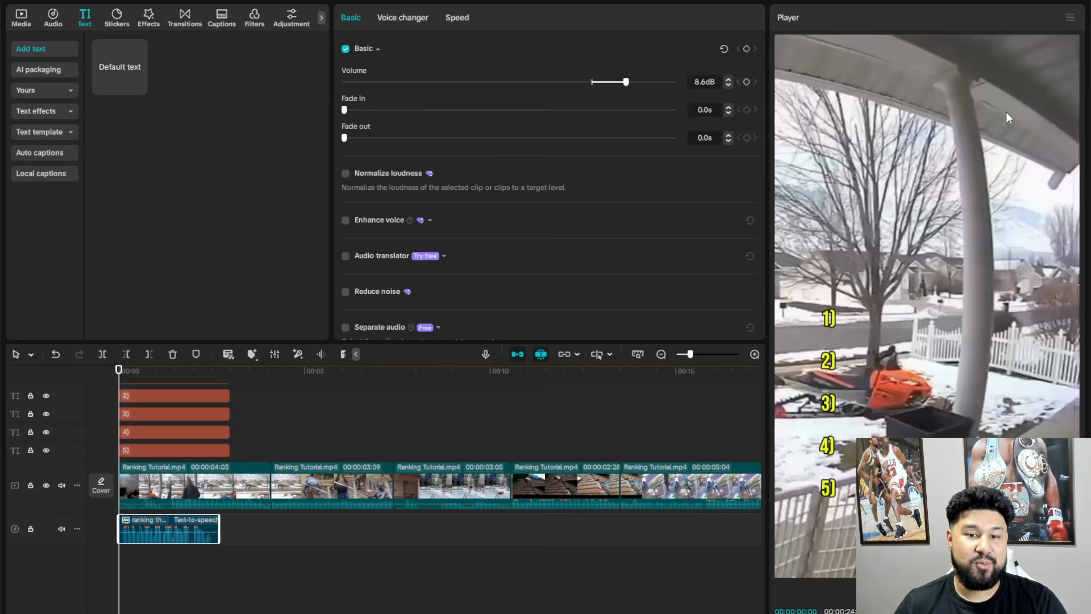
# - Add a new default text clip at the start and place it on the track directly above the video
pyautogui.scroll(5, 265, 444)
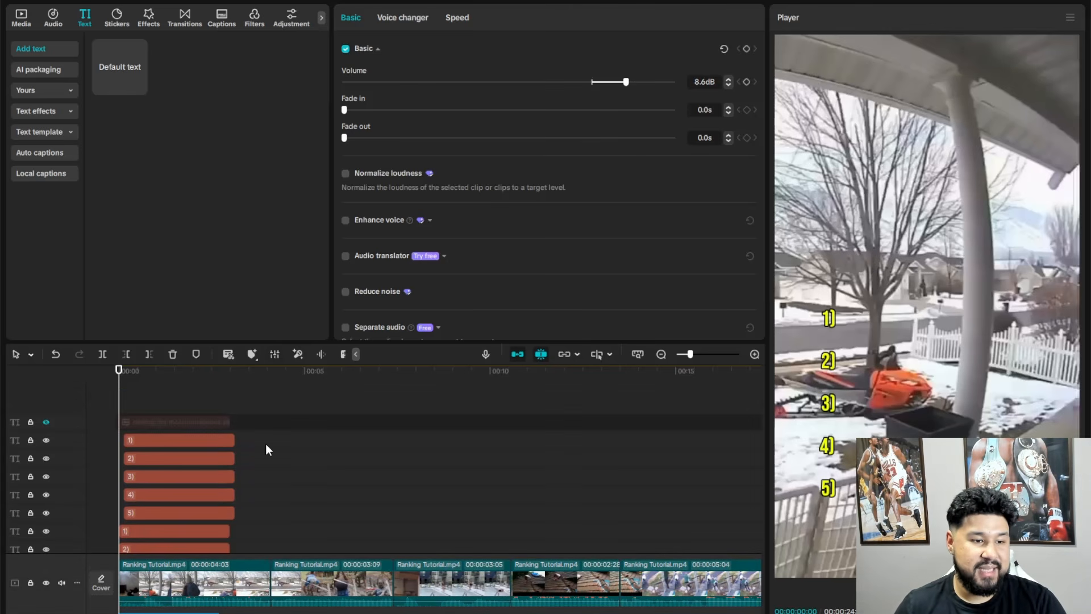
pyautogui.click(140, 86)
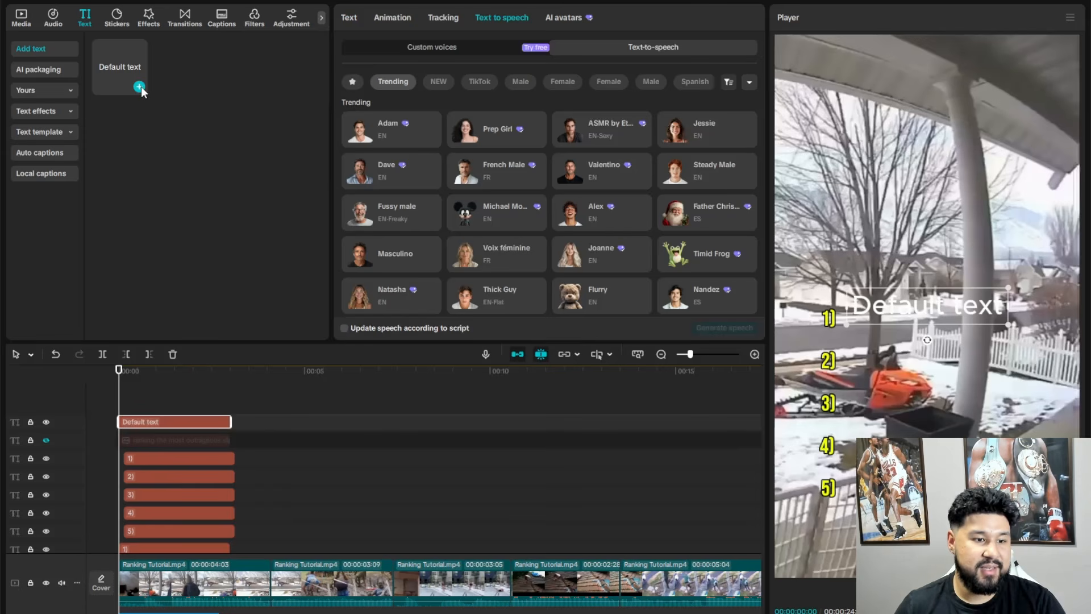
pyautogui.moveTo(182, 420); pyautogui.dragTo(210, 513)
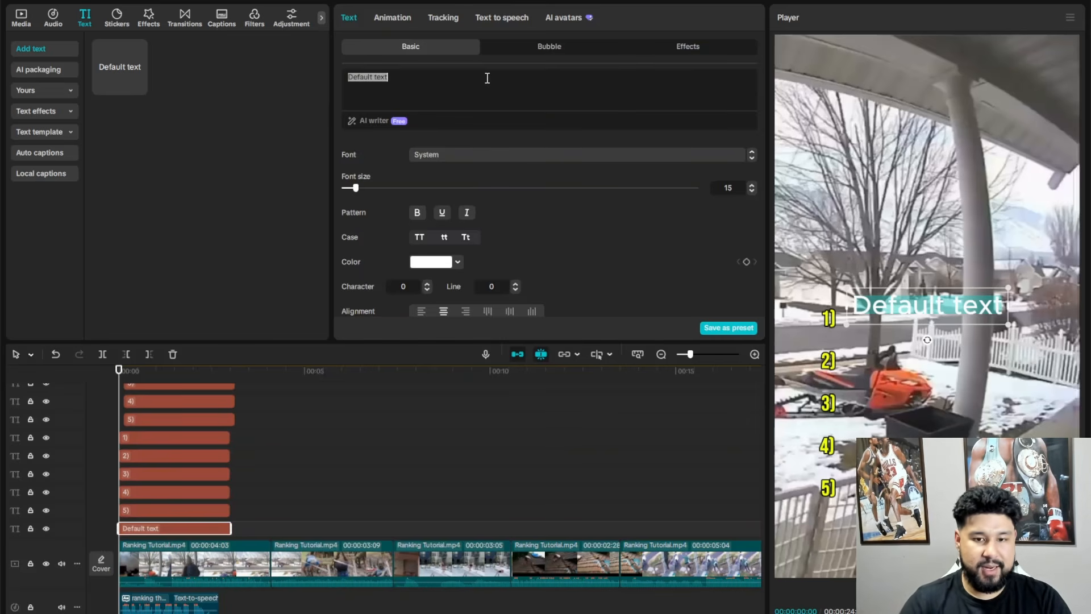
# - Change the new text's wording to "Ranking the most outrageous slip fails", breaking the line after "most"
pyautogui.write('Ranking')
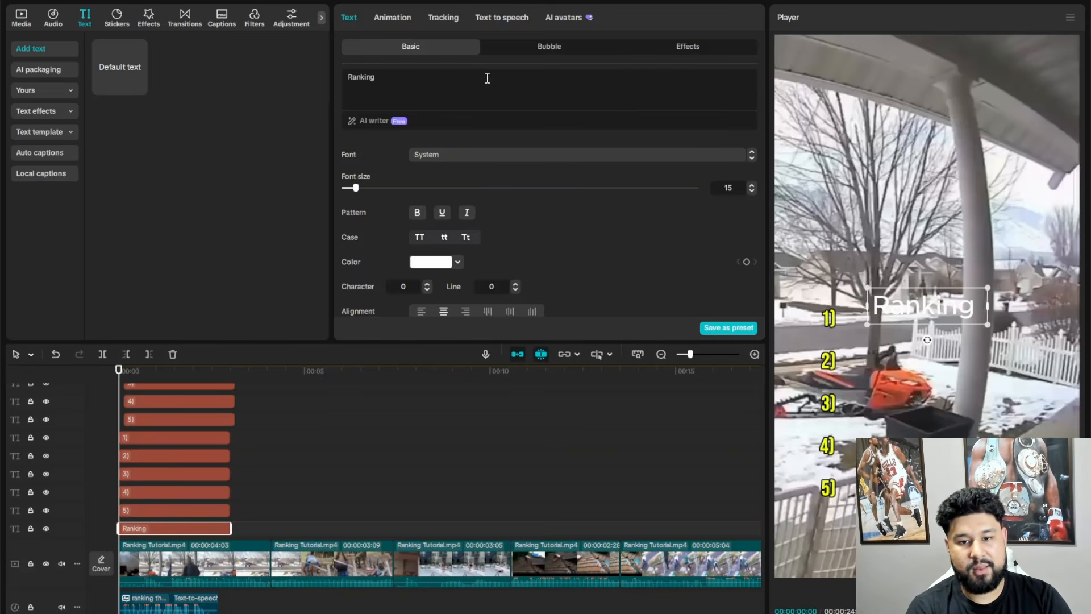
pyautogui.write(' the most')
pyautogui.press('Return')
pyautogui.write('ou')
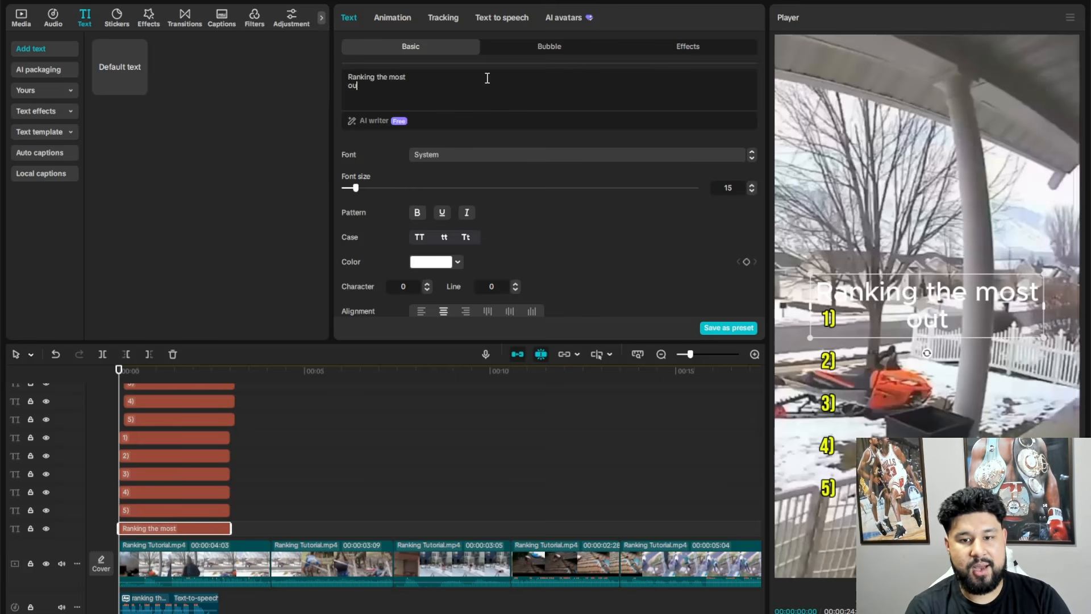
pyautogui.write('trageous slip fails')
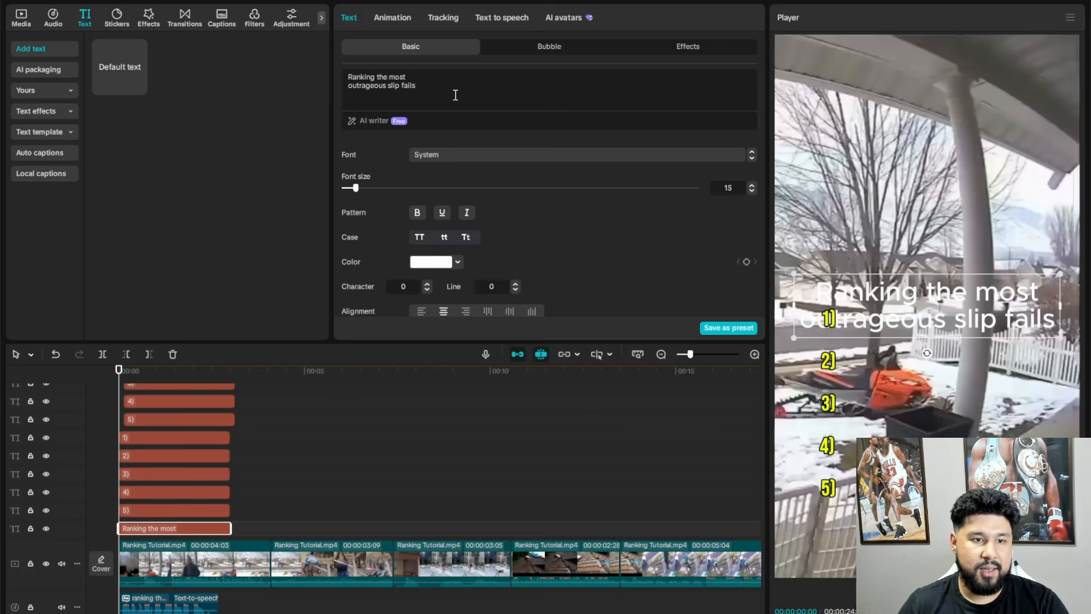
# - Set the title's font to BebasNeue and apply the yellow preset style with the black outline
pyautogui.moveTo(455, 95); pyautogui.dragTo(351, 89)
pyautogui.click(522, 154)
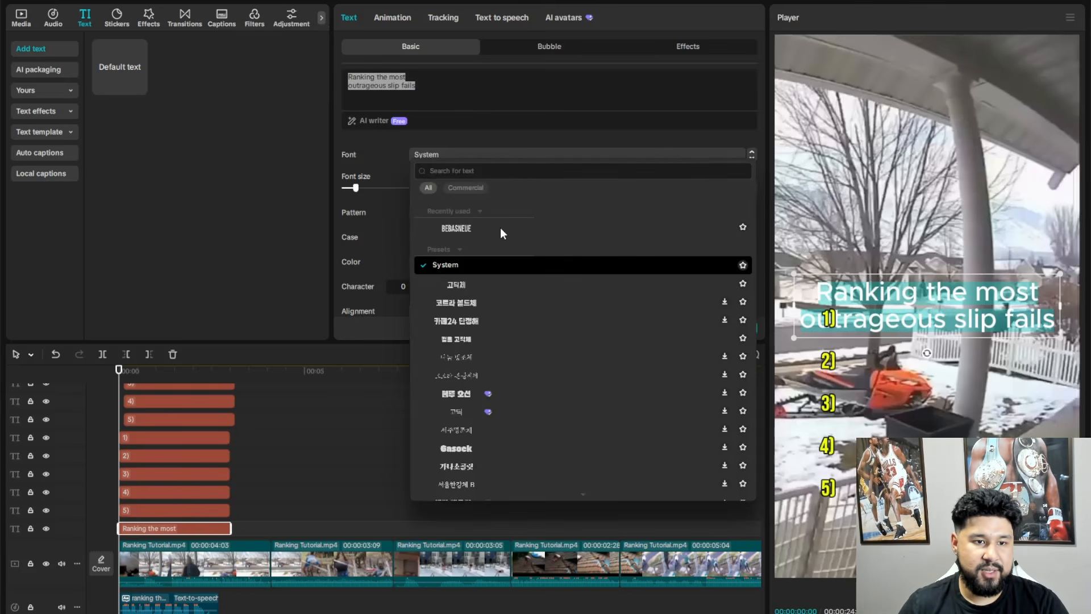
pyautogui.click(467, 229)
pyautogui.scroll(-5, 462, 219)
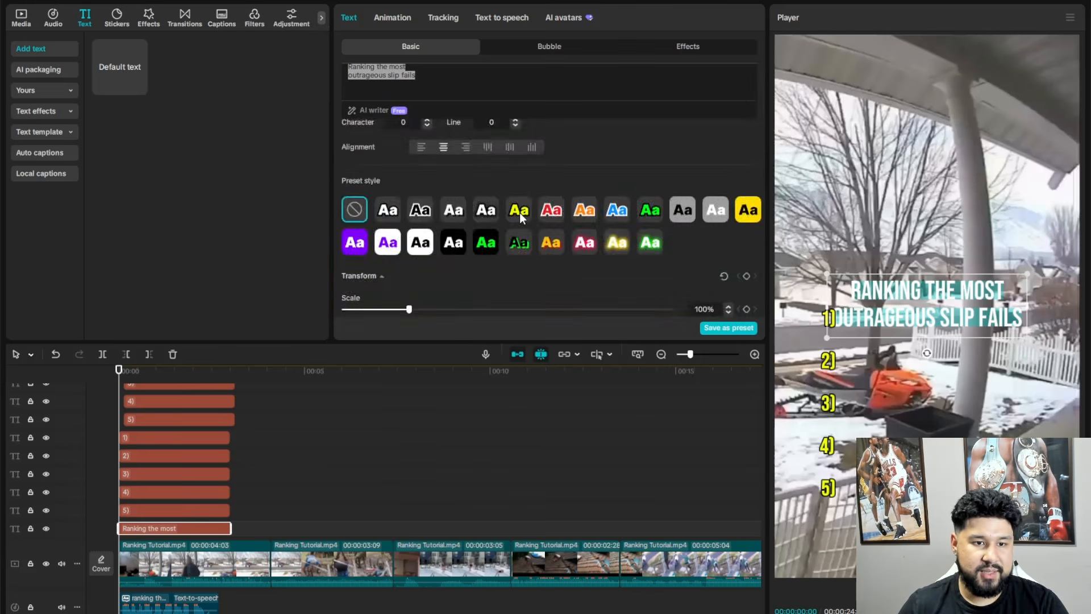
pyautogui.click(518, 211)
# - Increase the title's font size to 22 and move it to the top of the video frame
pyautogui.click(752, 177)
pyautogui.click(752, 177)
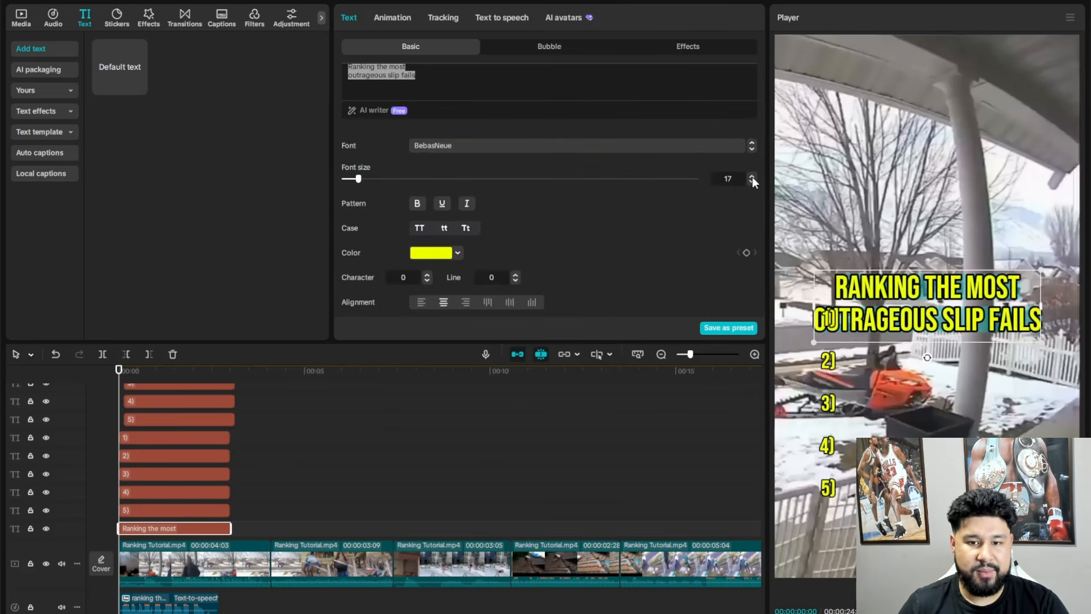
pyautogui.click(752, 176)
pyautogui.click(752, 176)
pyautogui.click(752, 177)
pyautogui.click(752, 176)
pyautogui.click(751, 176)
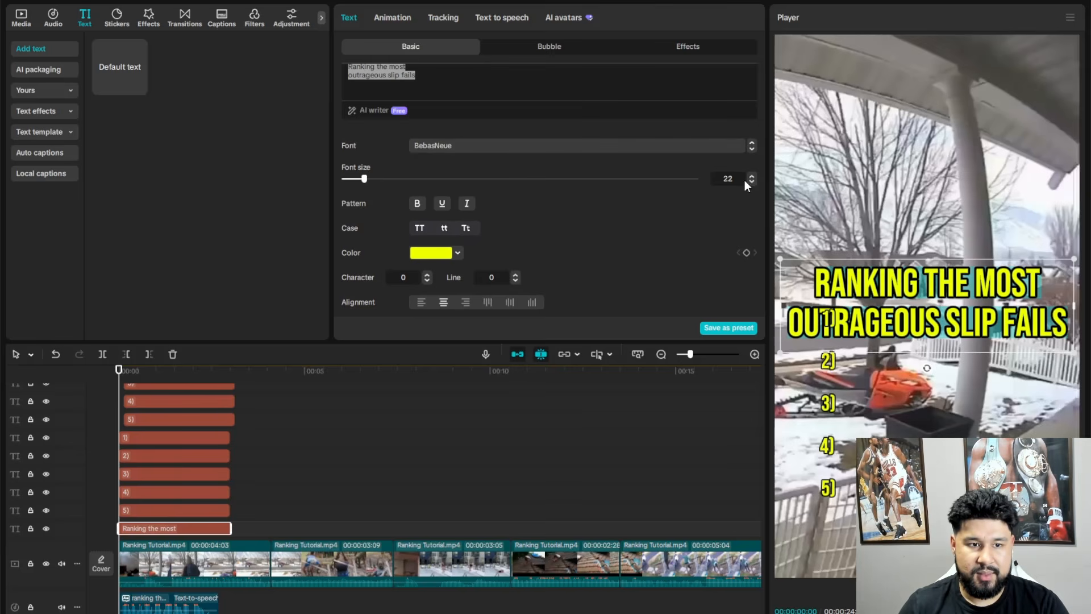
pyautogui.moveTo(1002, 304); pyautogui.dragTo(1000, 94)
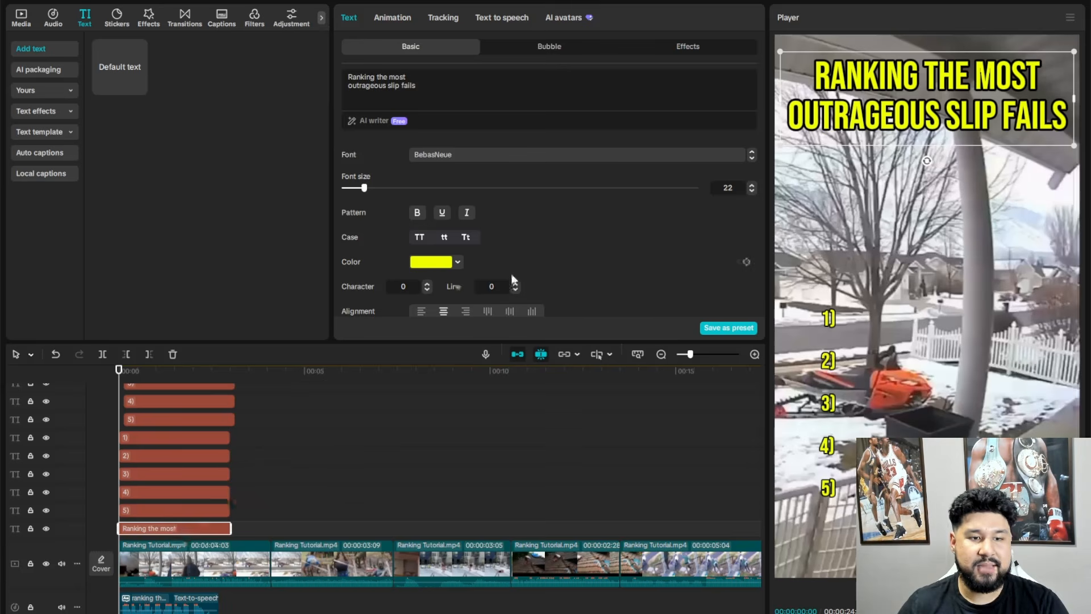
# - Apply the Pop Up entrance animation to the title text
pyautogui.click(399, 18)
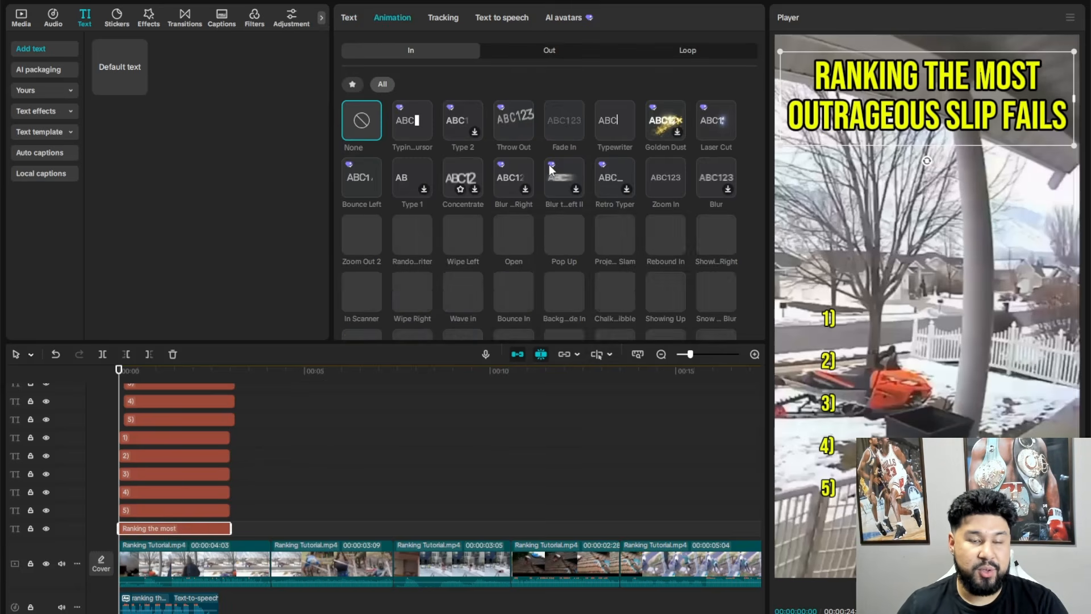
pyautogui.click(568, 230)
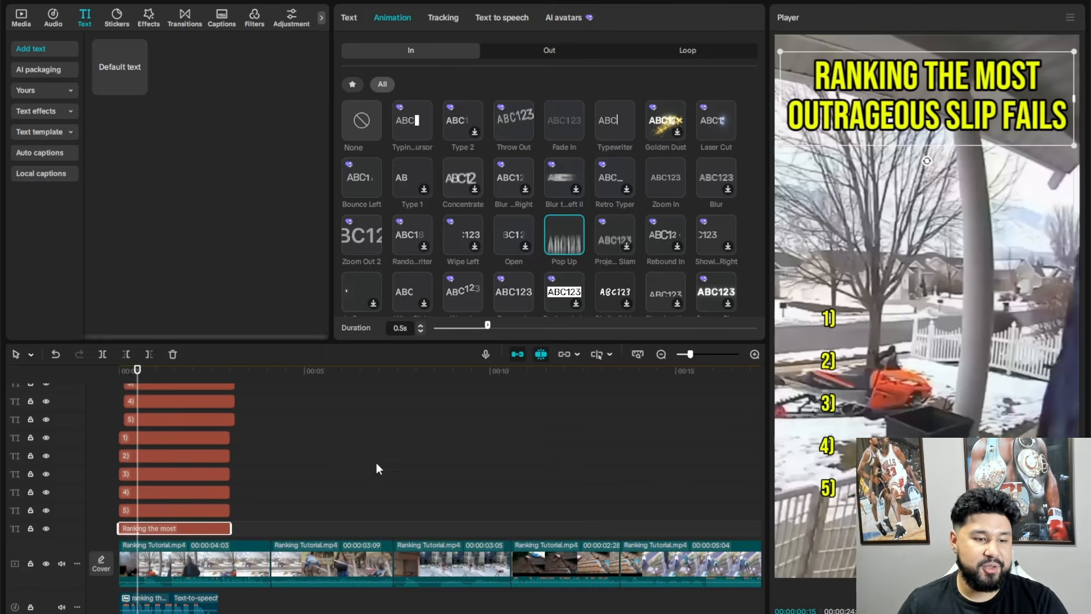
pyautogui.scroll(-1, 364, 478)
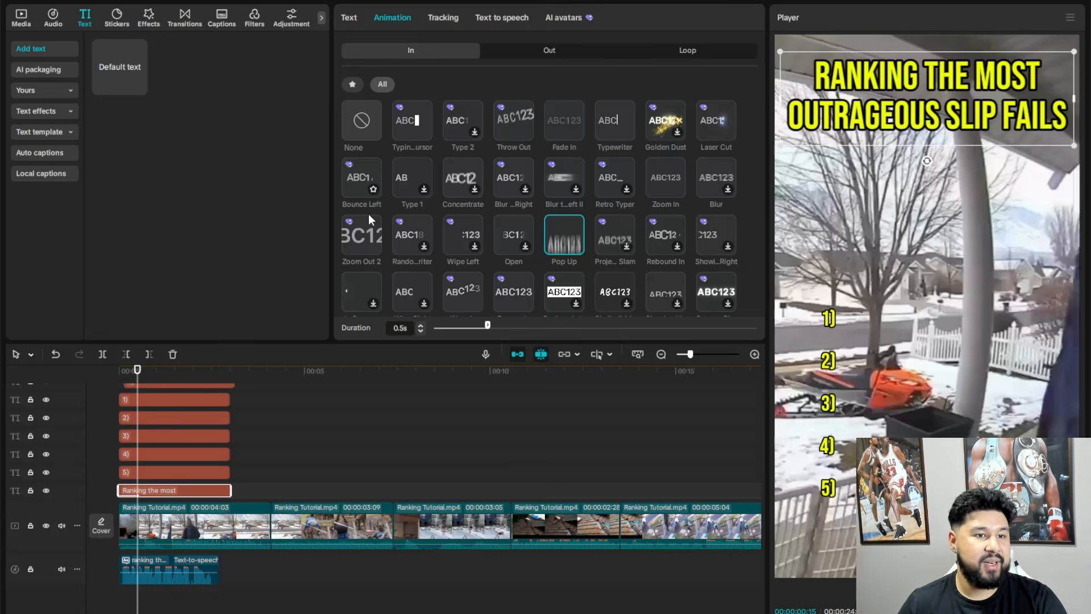
# - Search the sound effects for "woosh", add a Woosh effect, and align it with the start of the timeline below the speech clip
pyautogui.click(55, 26)
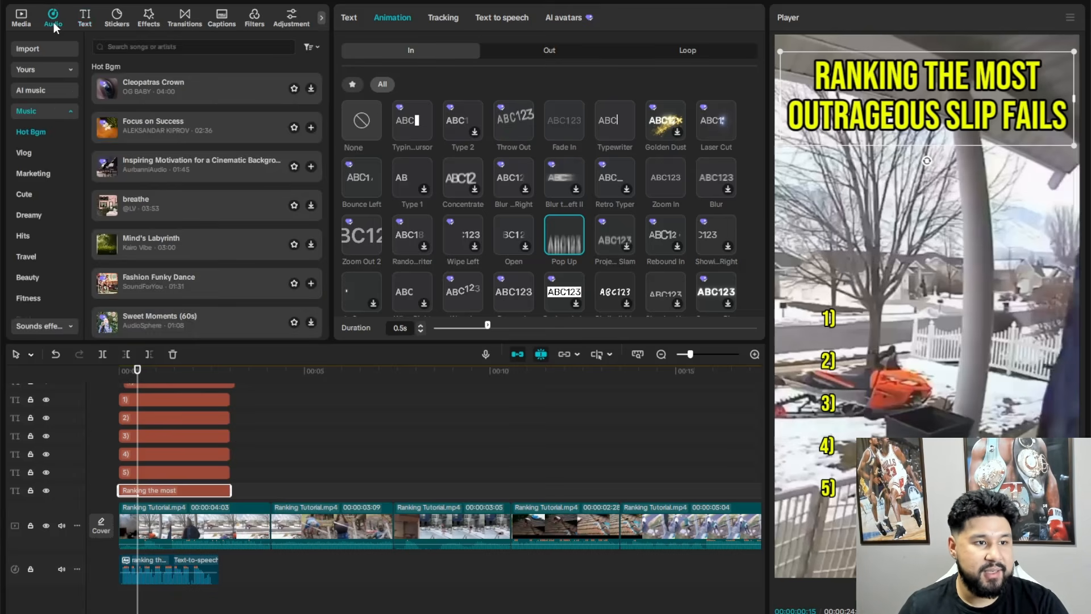
pyautogui.scroll(-2, 40, 256)
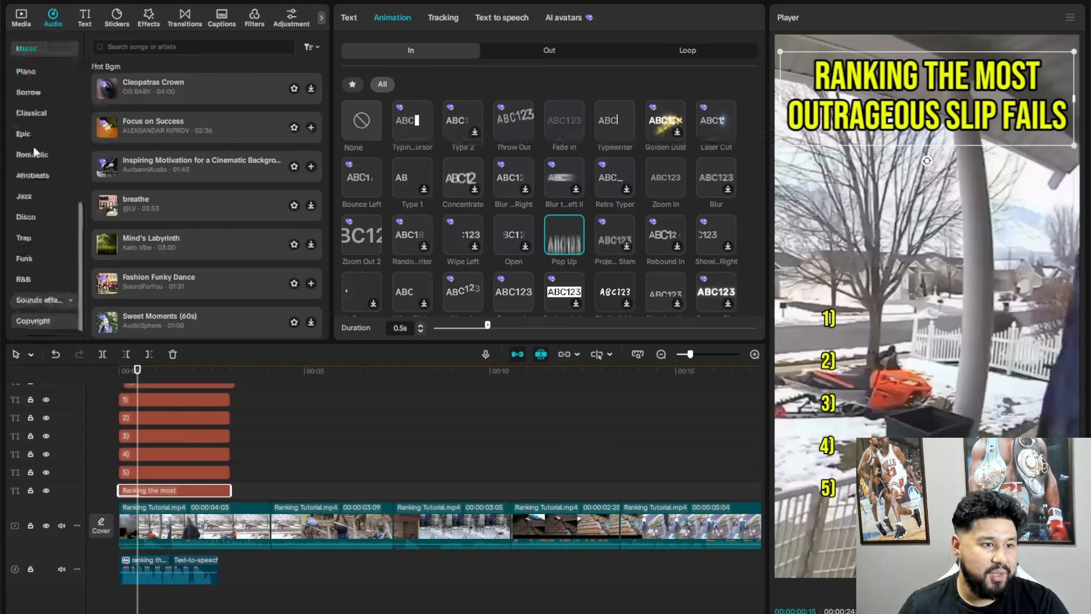
pyautogui.click(33, 301)
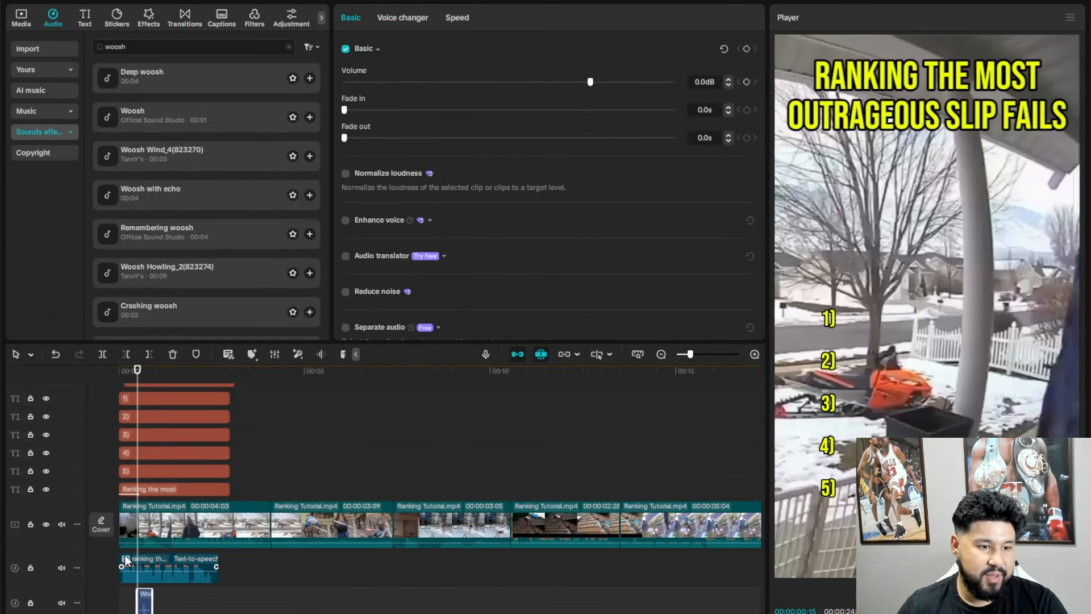
pyautogui.scroll(3, 181, 570)
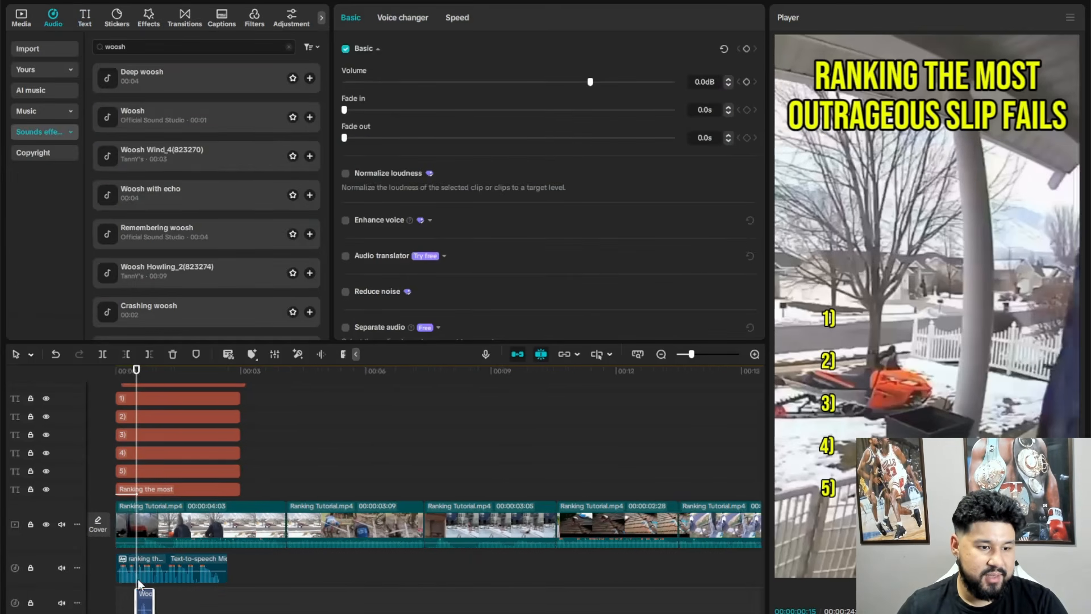
pyautogui.hscroll(-1, 150, 602)
pyautogui.moveTo(151, 602); pyautogui.dragTo(124, 602)
# - Play the opening from the start to check the woosh against the title's entrance
pyautogui.click(127, 373)
pyautogui.moveTo(128, 378); pyautogui.dragTo(114, 374)
pyautogui.press('space')
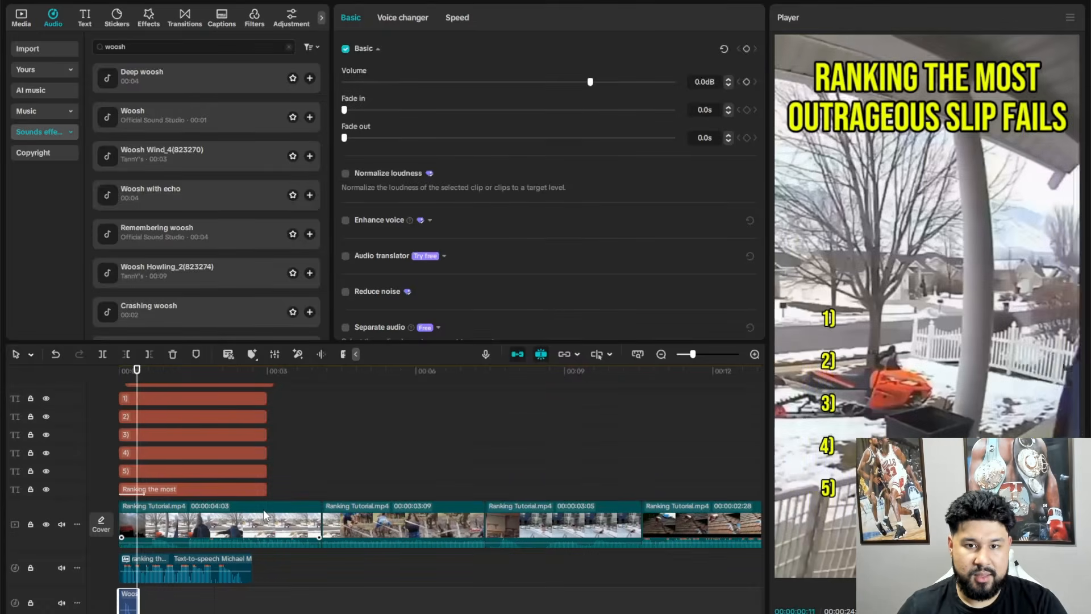
pyautogui.press('space')
# - Raise the woosh clip's volume to 7.4 dB and play the opening again from the start
pyautogui.click(119, 375)
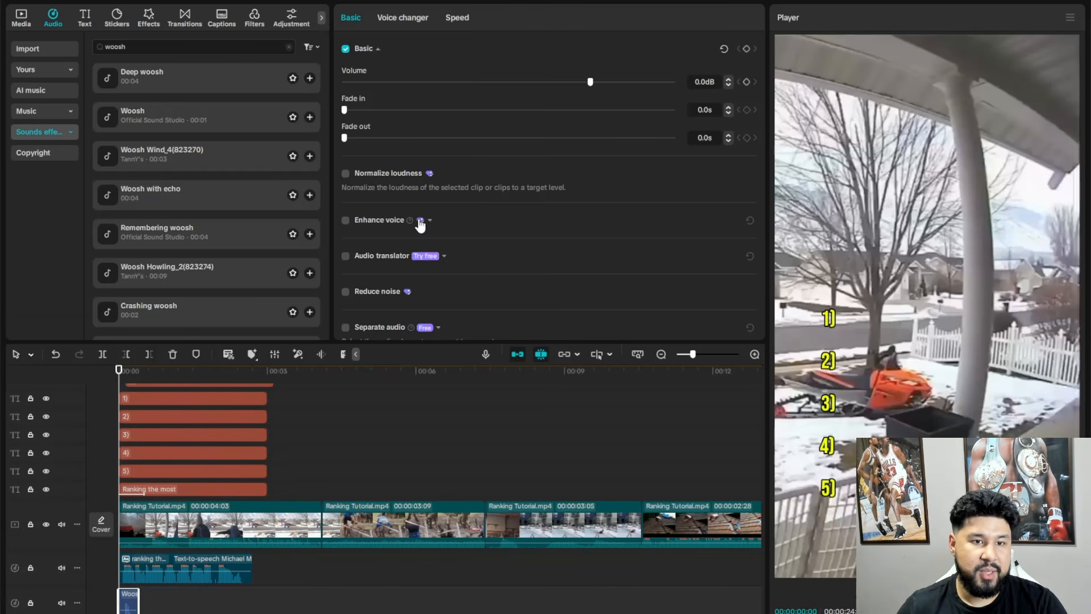
pyautogui.moveTo(590, 82); pyautogui.dragTo(619, 83)
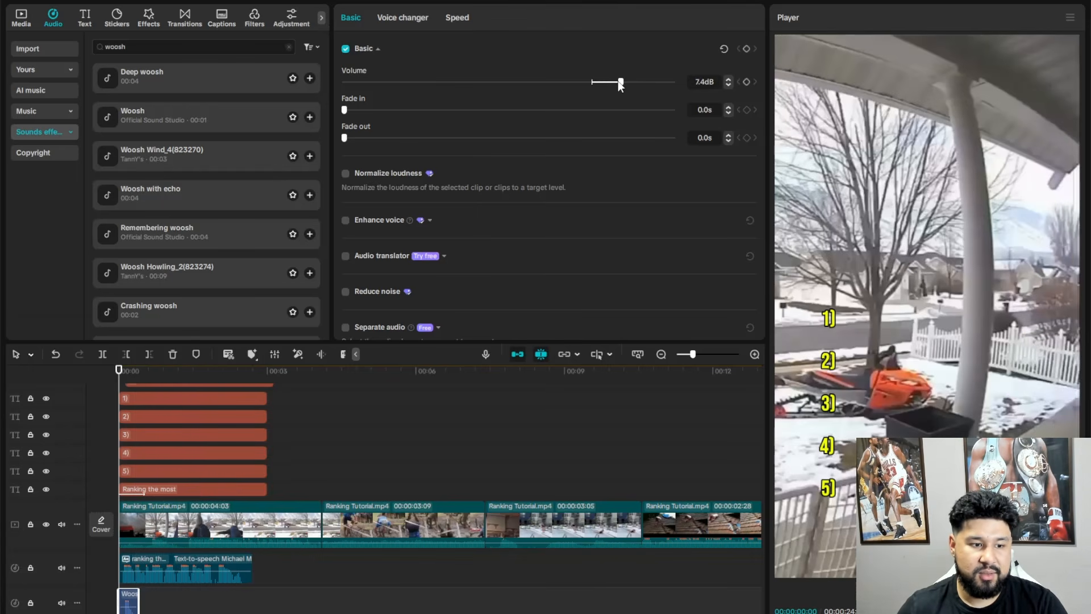
pyautogui.press('space')
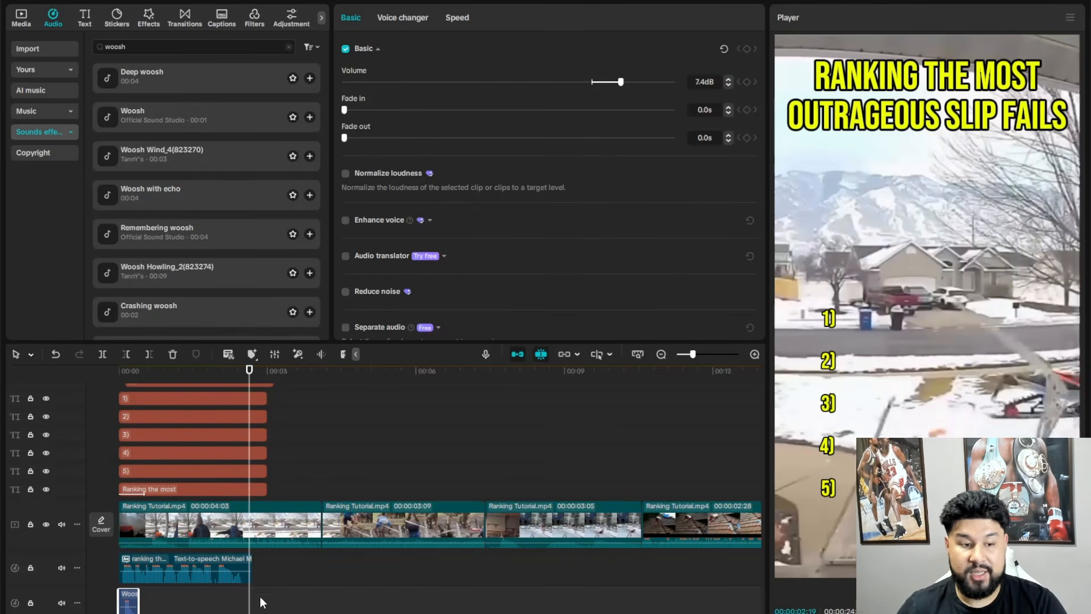
# - Replace the wording of the duplicate "5)" text clip in the upper number set with "locked up"
pyautogui.scroll(-3, 293, 587)
pyautogui.scroll(2, 170, 455)
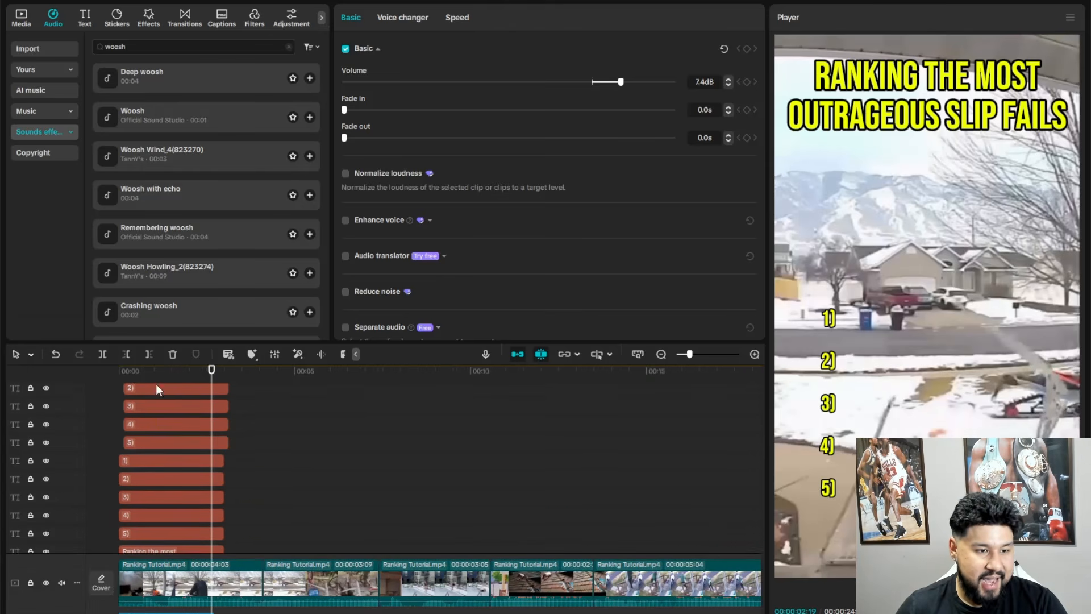
pyautogui.moveTo(151, 370); pyautogui.dragTo(118, 370)
pyautogui.click(152, 441)
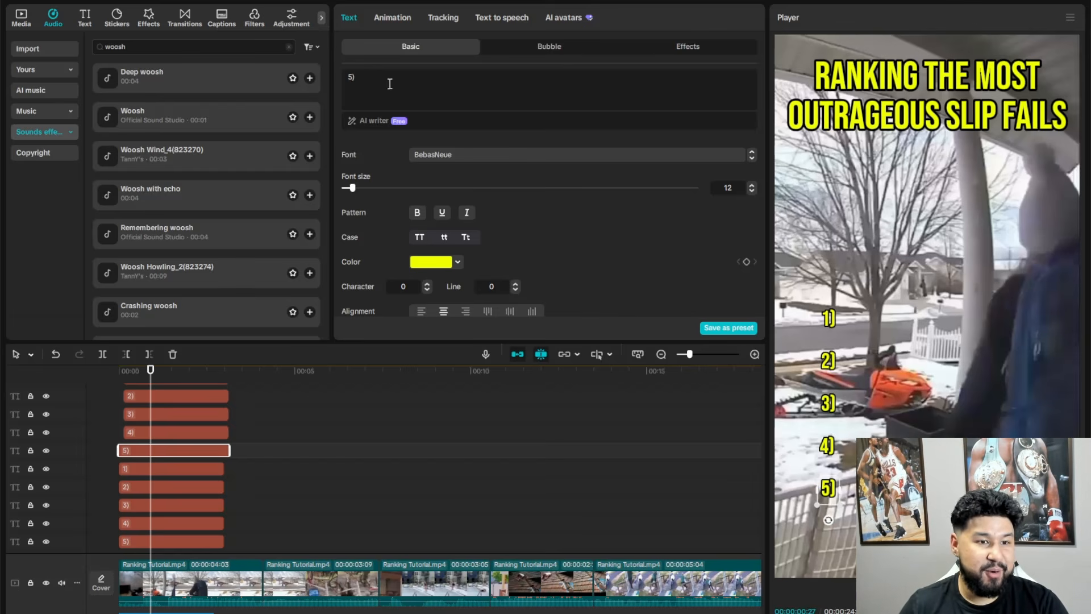
pyautogui.hotkey('ctrl', 'a')
pyautogui.write('locked up')
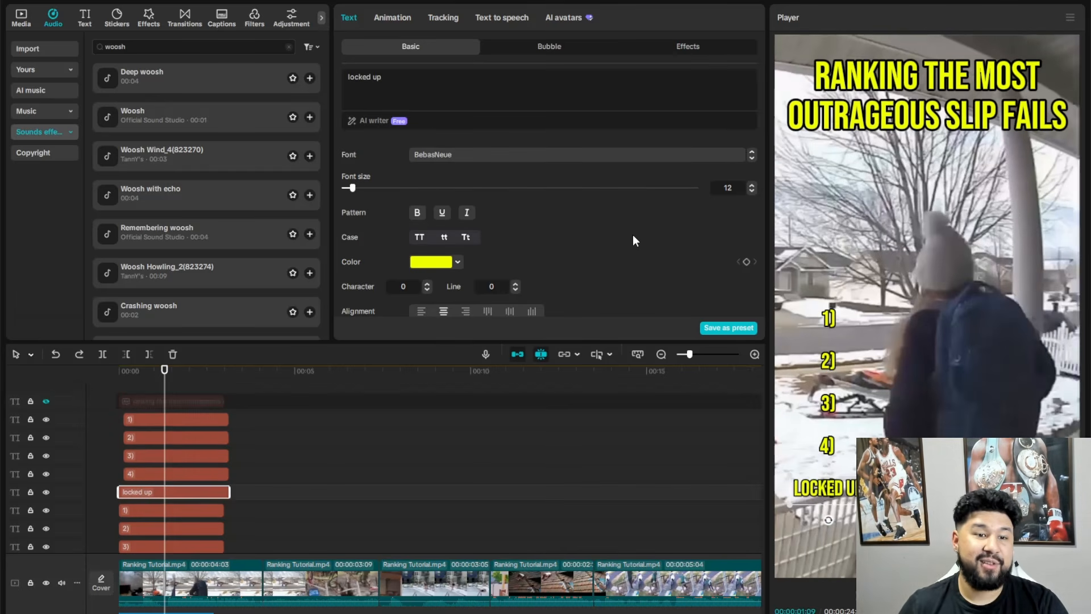
# - Change the "locked up" text's color to white (FFFFFF)
pyautogui.click(458, 264)
pyautogui.click(400, 446)
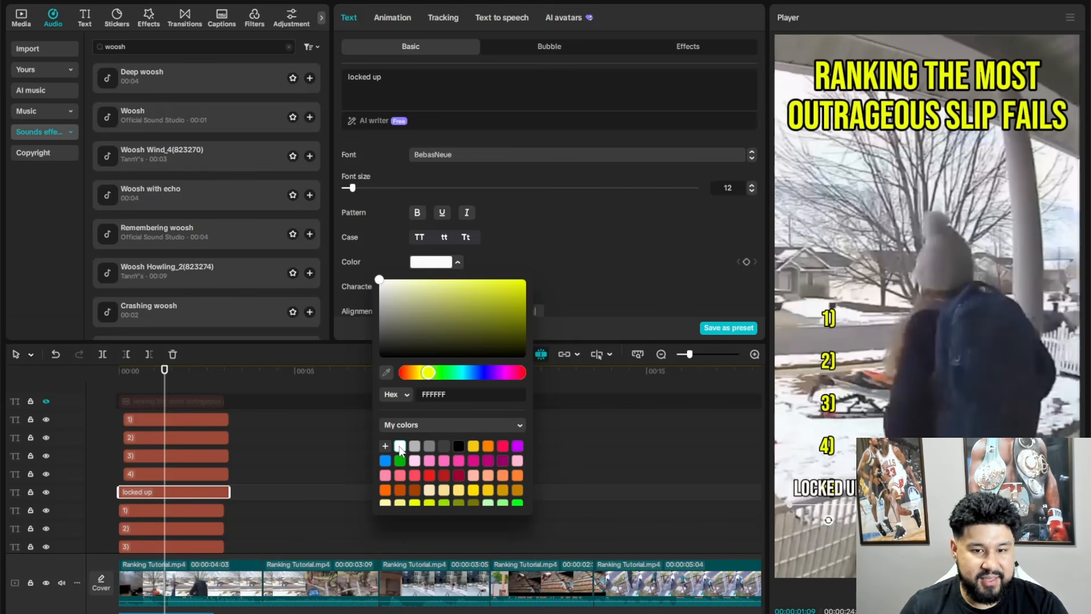
pyautogui.click(636, 268)
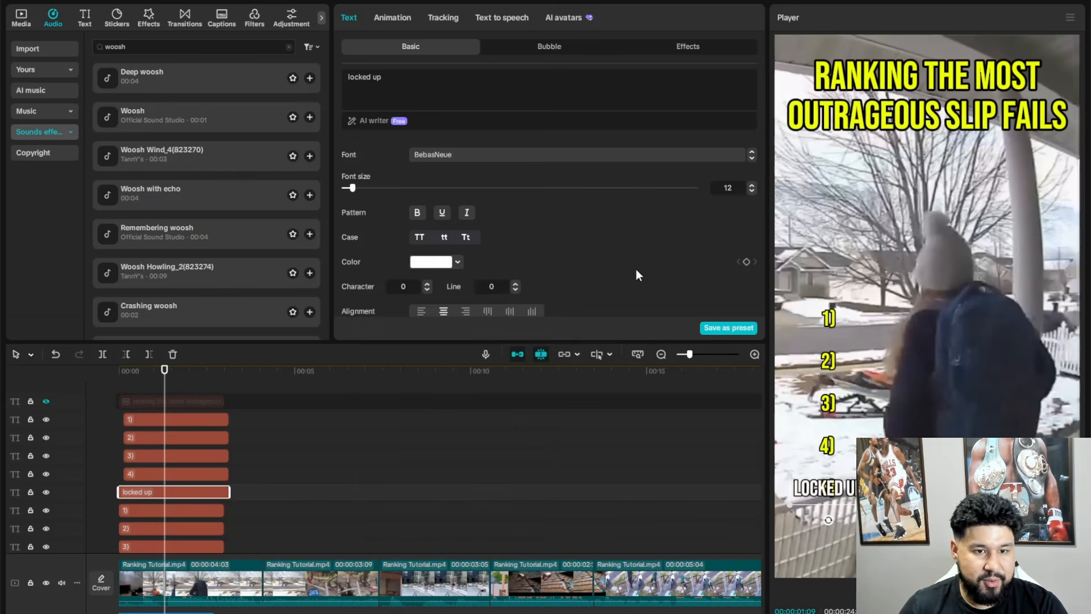
# - Set the "locked up" text's X position to -500 to shift it beside the number 5
pyautogui.scroll(-2, 591, 267)
pyautogui.scroll(-3, 591, 267)
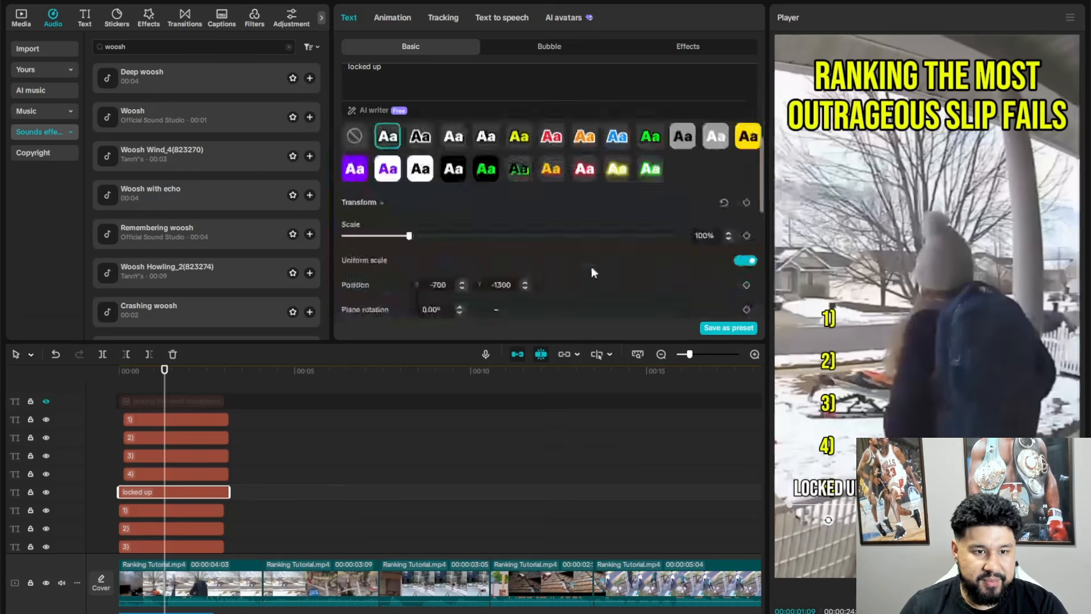
pyautogui.click(445, 238)
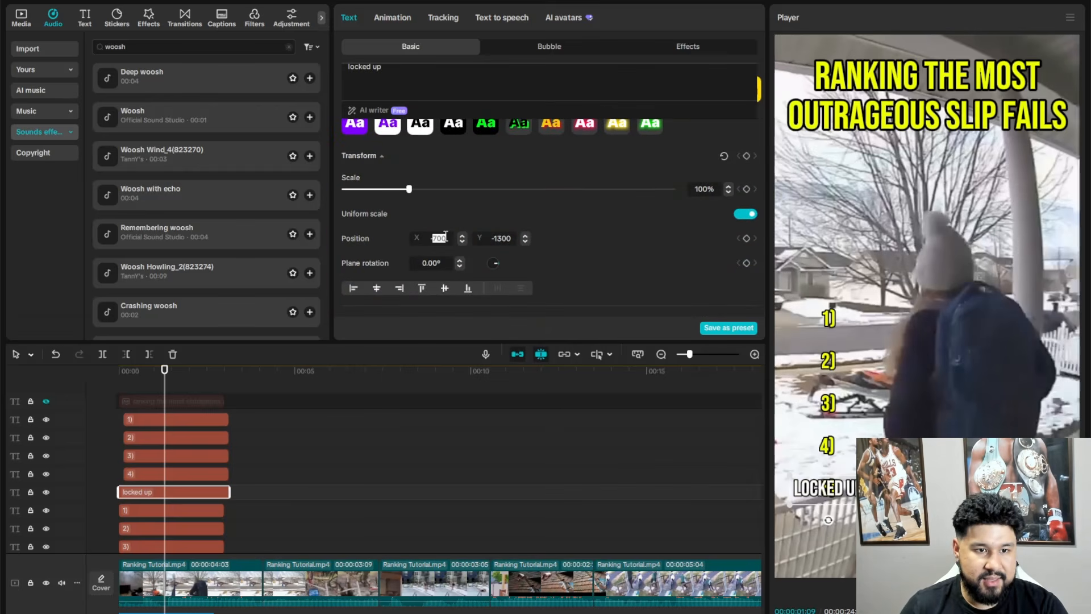
pyautogui.write('-500')
pyautogui.press('Return')
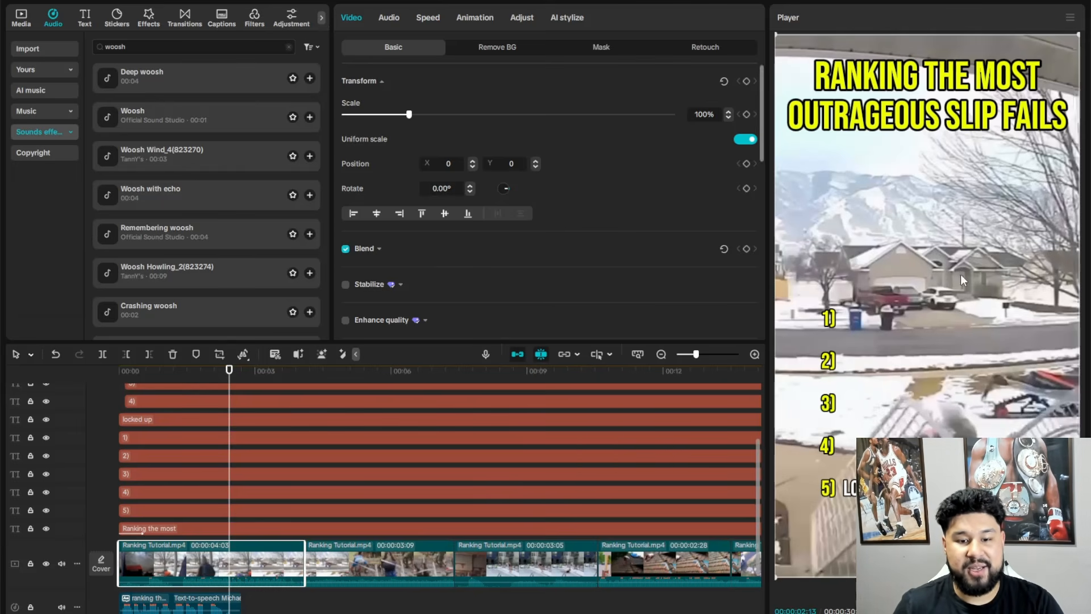
# - Fill the black bars around the second video clip with a Blur canvas background, trying different blur strengths
pyautogui.click(376, 380)
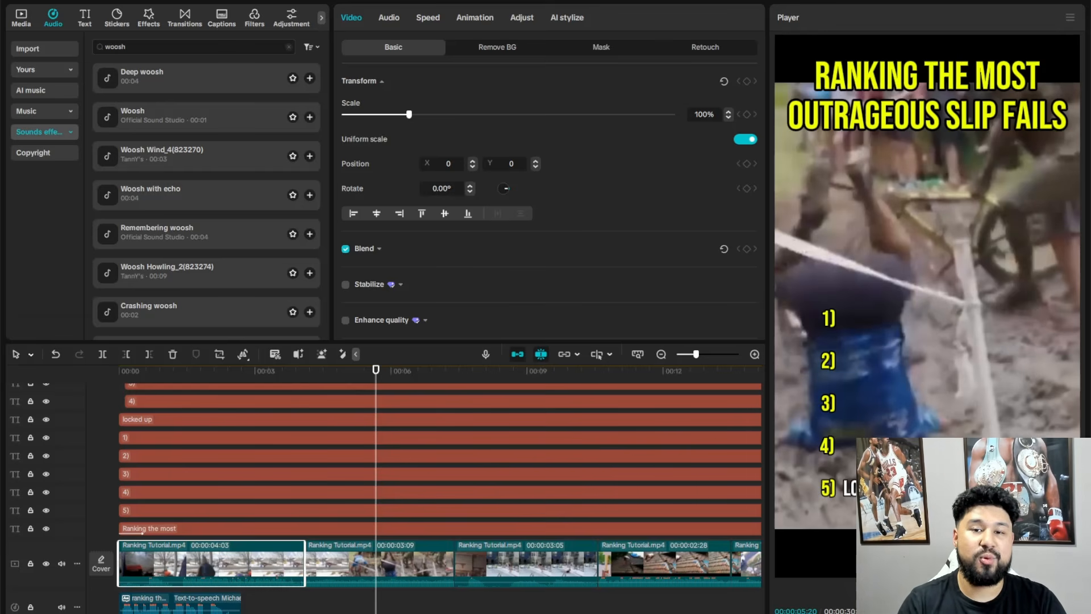
pyautogui.click(364, 559)
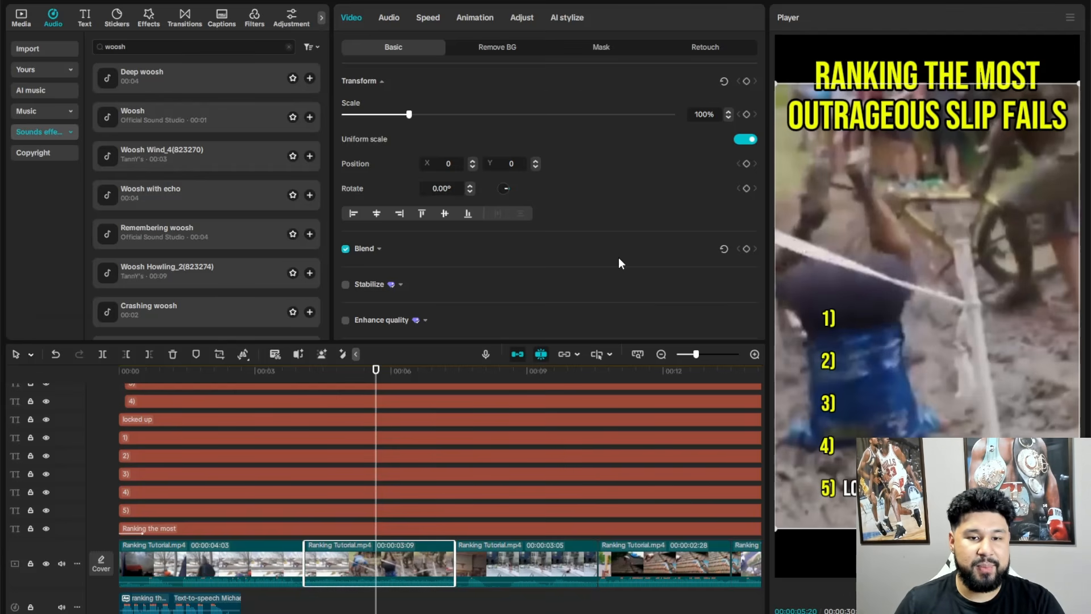
pyautogui.scroll(-3, 619, 262)
pyautogui.scroll(-3, 618, 266)
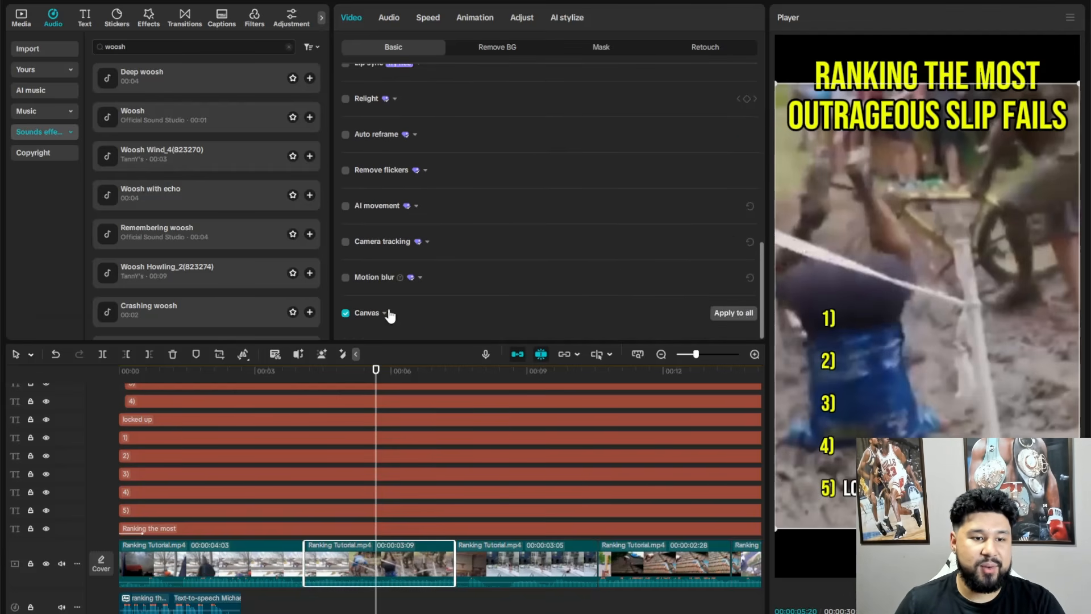
pyautogui.click(385, 314)
pyautogui.scroll(-1, 483, 274)
pyautogui.click(398, 313)
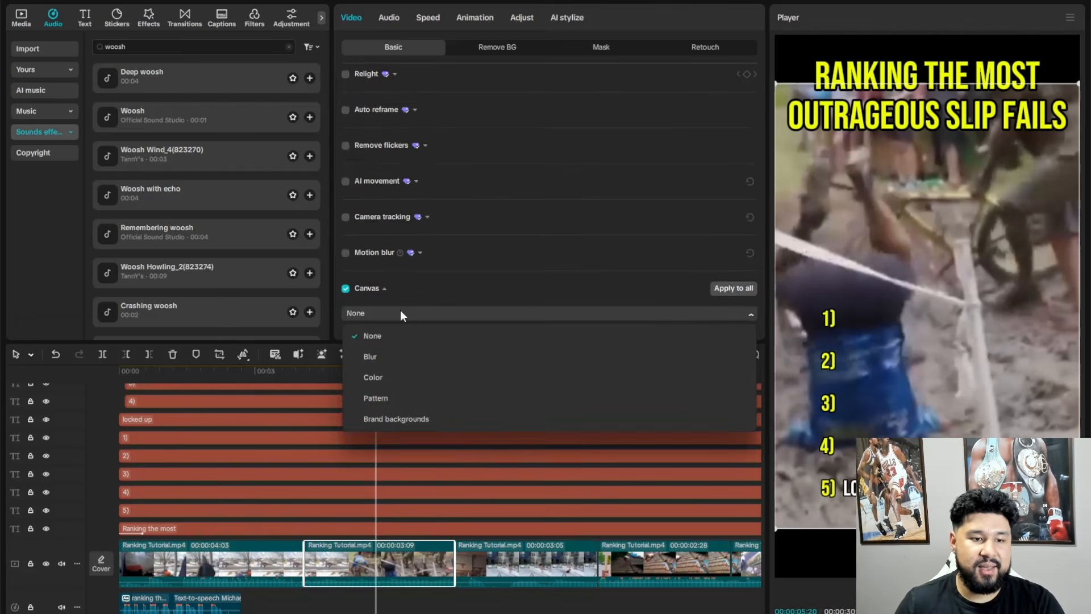
pyautogui.click(387, 357)
pyautogui.scroll(-2, 444, 294)
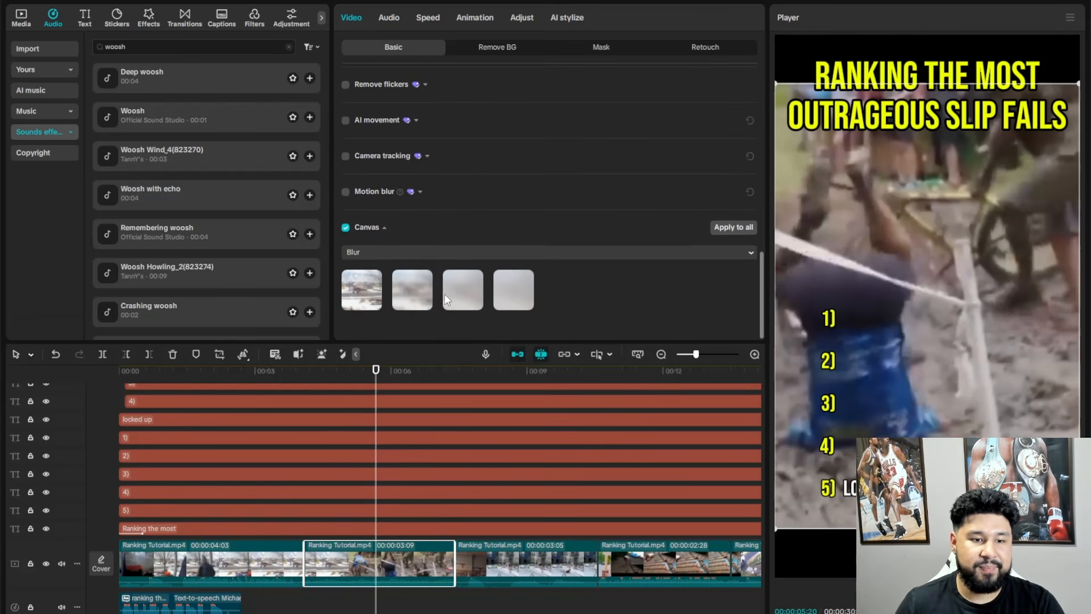
pyautogui.click(414, 295)
pyautogui.click(510, 296)
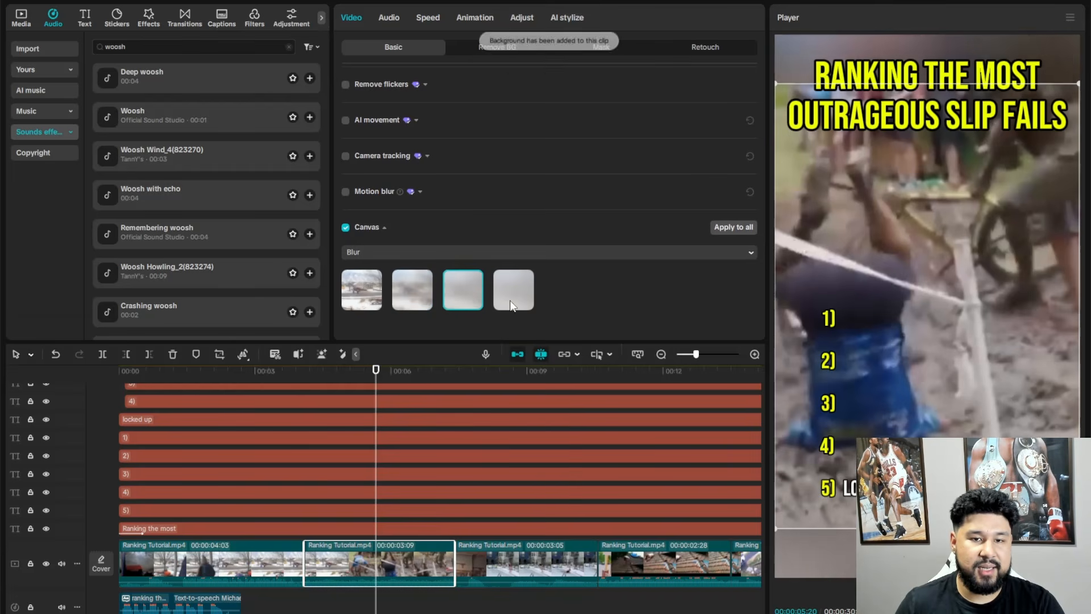
# - Switch the second video clip's canvas background to the lightest Blur strength
pyautogui.click(400, 295)
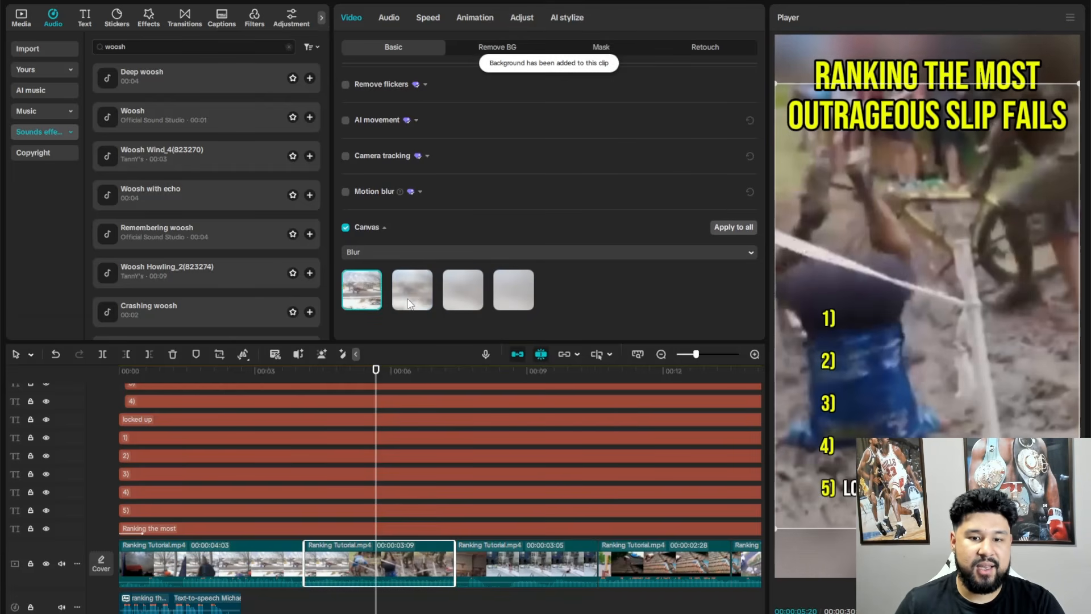
pyautogui.click(361, 290)
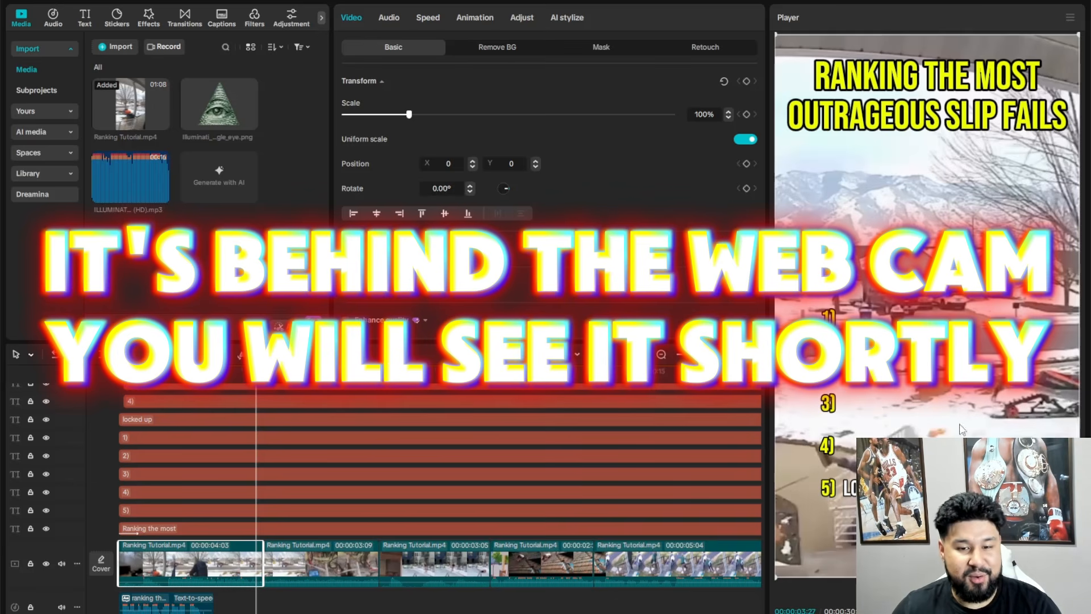
# - Hide all the title, number and label text tracks to leave a clean frame at the end of the first clip
pyautogui.scroll(-2, 311, 509)
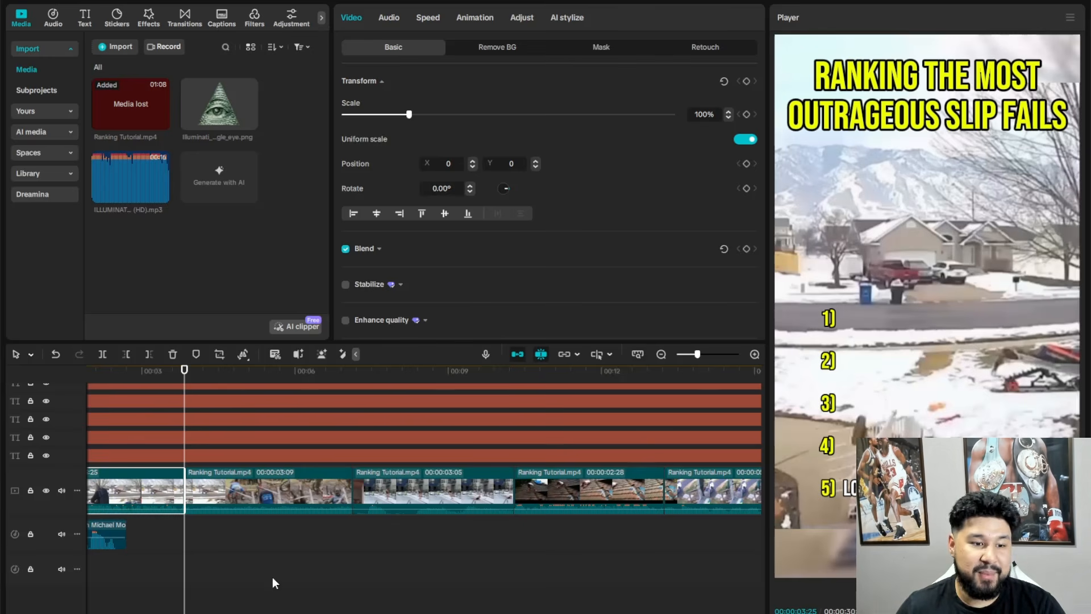
pyautogui.moveTo(236, 102)
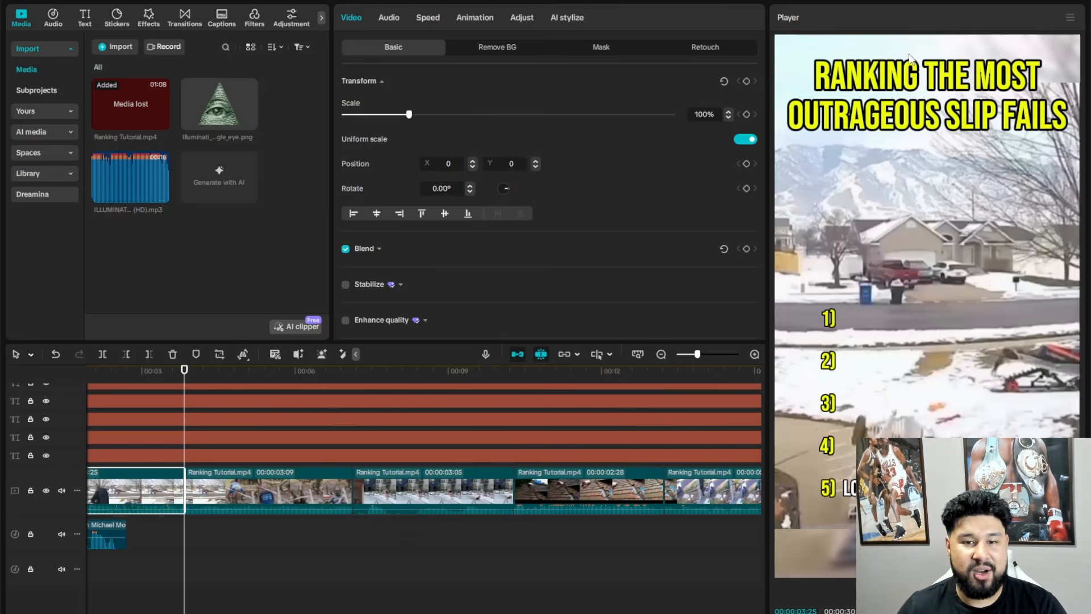
pyautogui.scroll(-3, 483, 503)
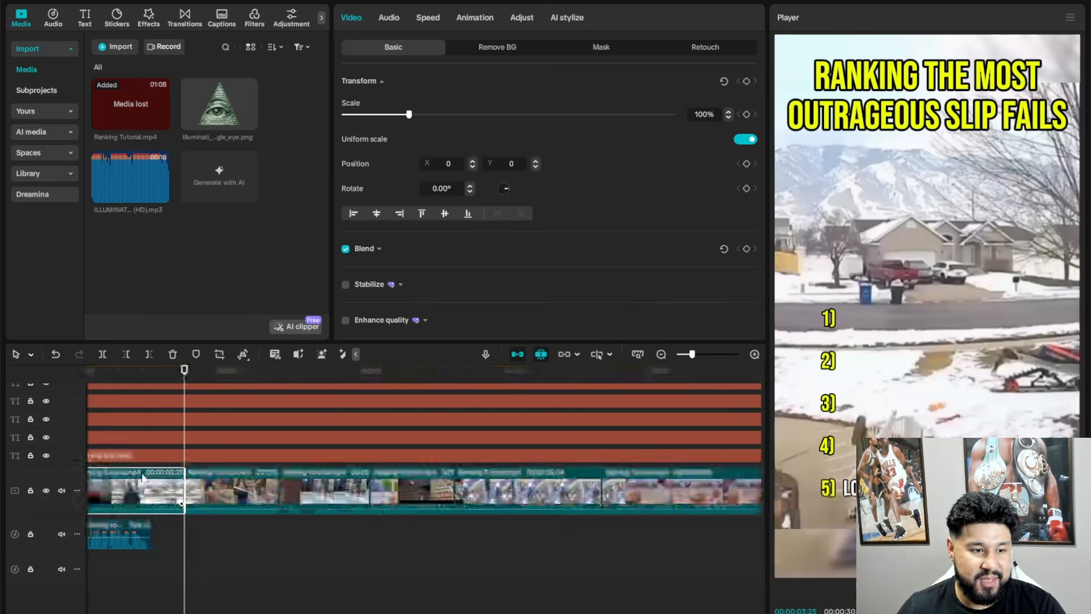
pyautogui.click(46, 456)
pyautogui.click(46, 437)
pyautogui.click(46, 419)
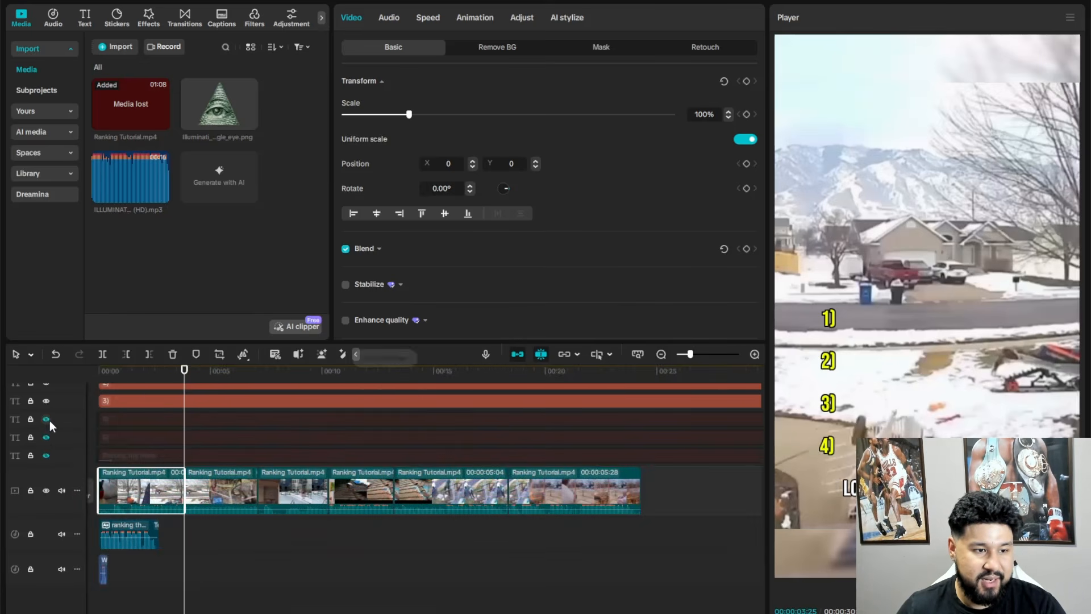
# - Export the current frame as a 1080P PNG still imported into the project, and insert it after the first clip
pyautogui.click(1070, 18)
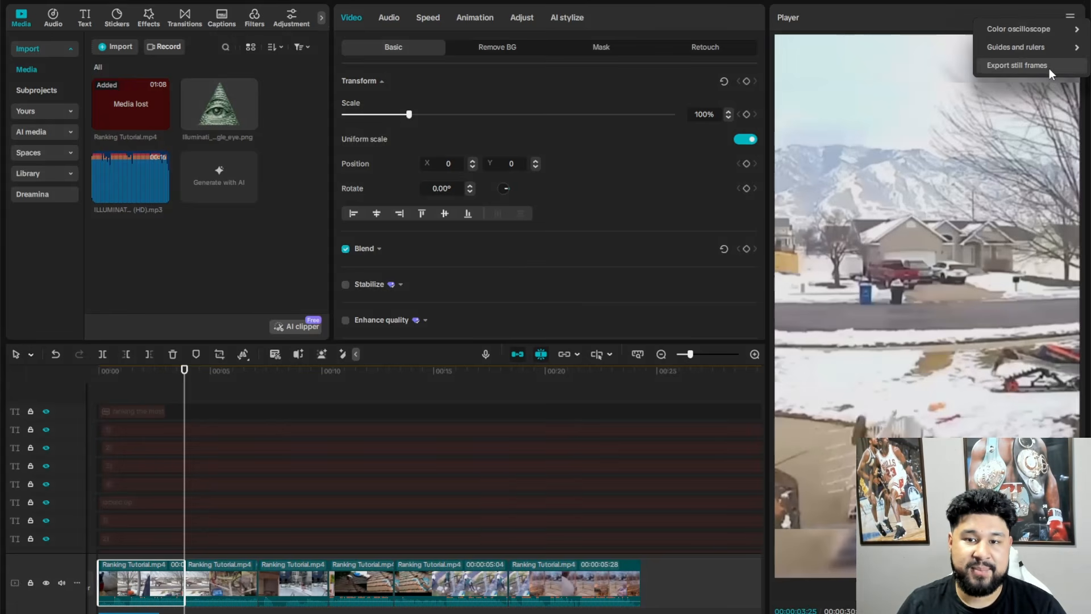
pyautogui.click(1049, 65)
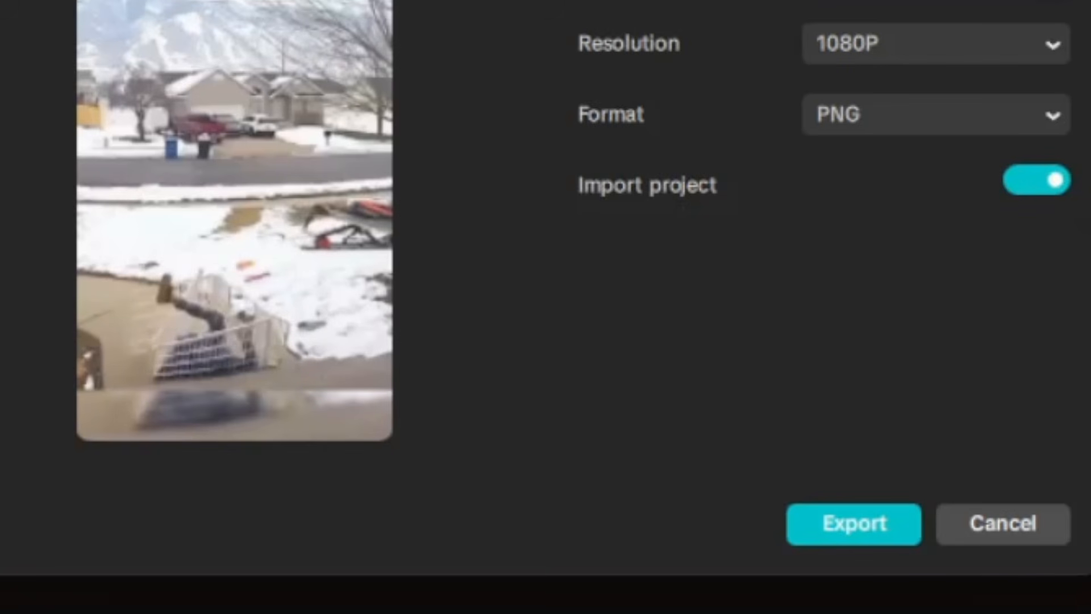
pyautogui.click(879, 537)
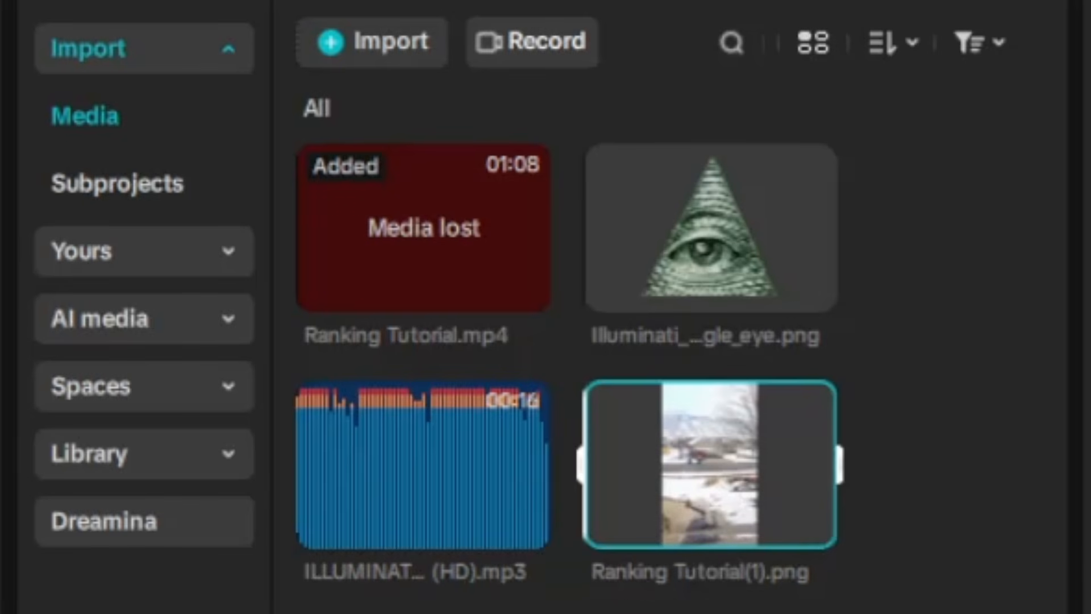
pyautogui.click(808, 520)
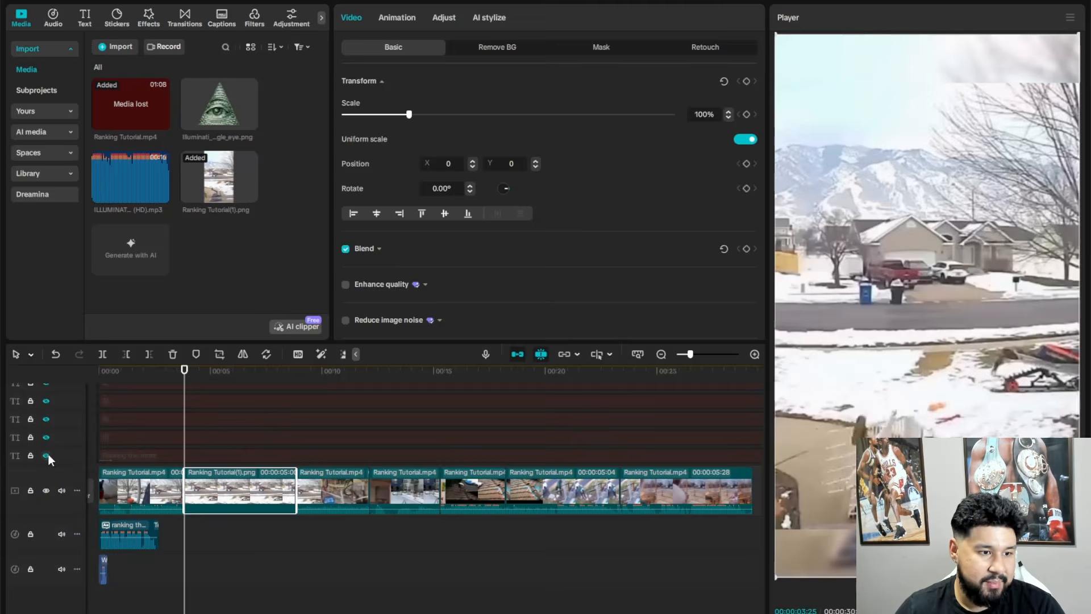
# - Make all the hidden title, number and label text tracks visible again
pyautogui.click(46, 456)
pyautogui.click(46, 437)
pyautogui.click(47, 419)
pyautogui.click(46, 401)
pyautogui.hotkey('ctrl', '-')
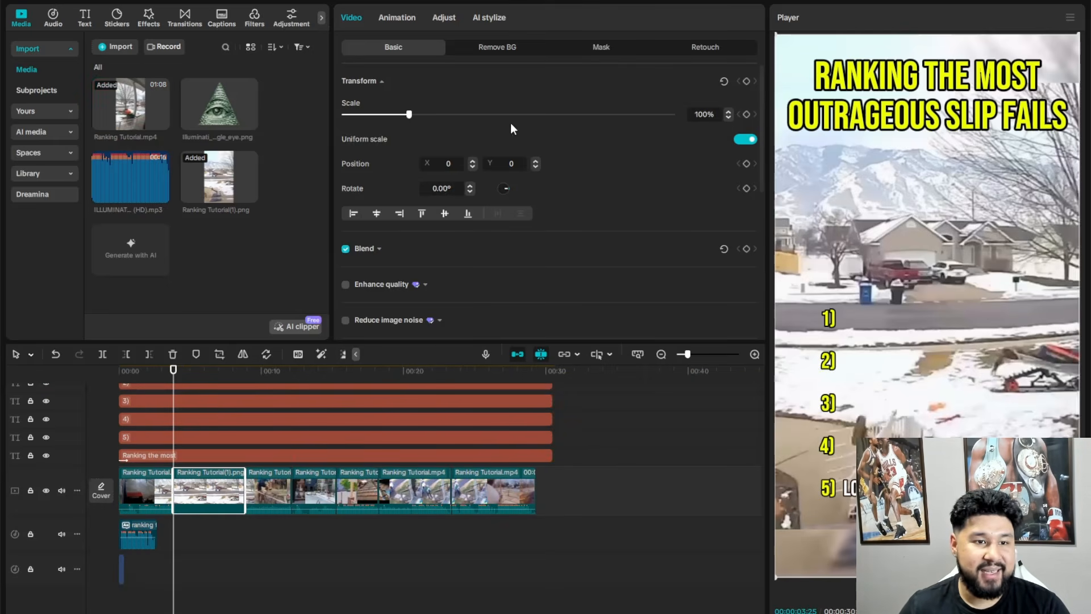
# - Keyframe the still image's scale and position at its start, and set its scale to 200% at 00:00:04:25
pyautogui.click(746, 115)
pyautogui.click(746, 164)
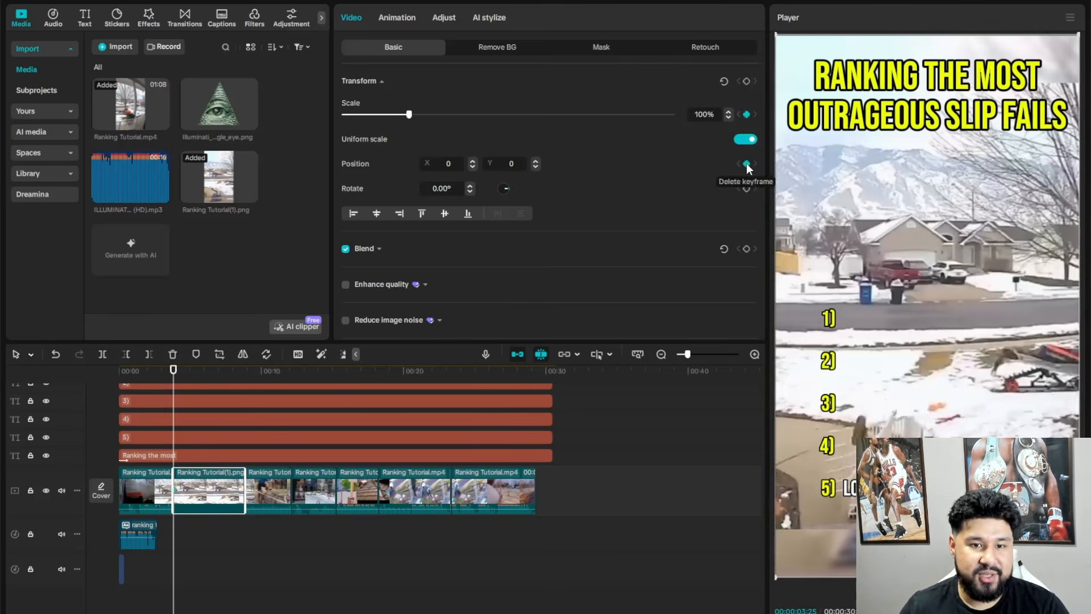
pyautogui.hotkey('ctrl', '=')
pyautogui.press('space')
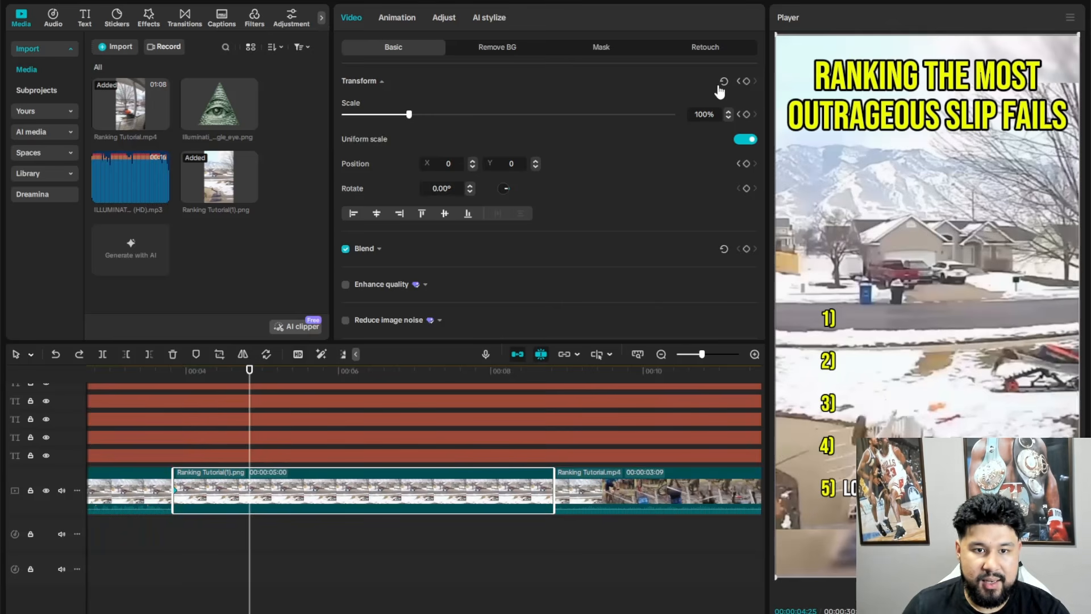
pyautogui.click(699, 114)
pyautogui.write('200')
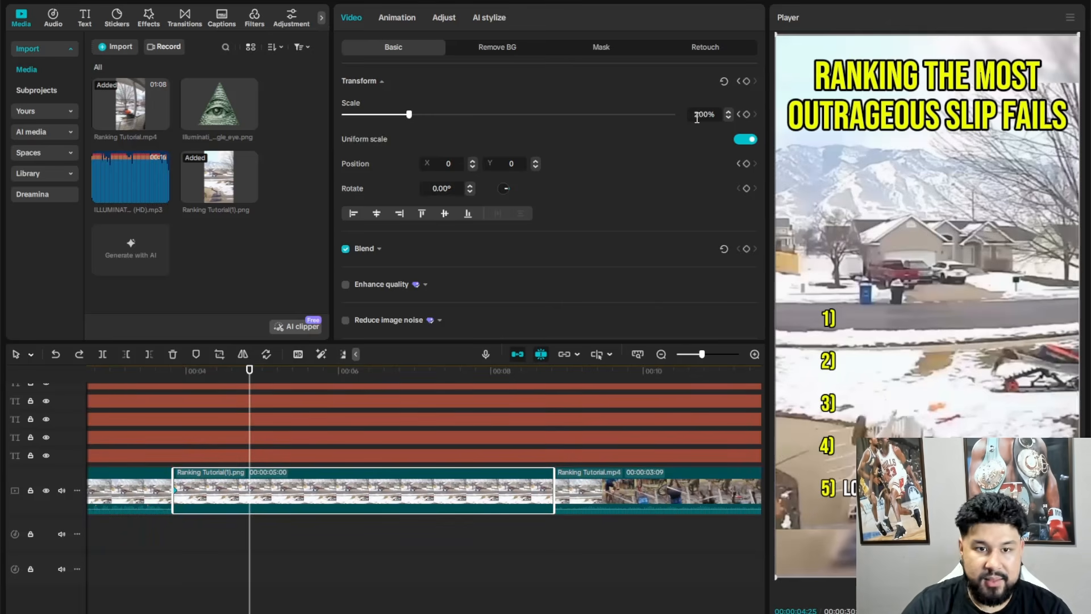
pyautogui.press('Return')
# - Set the still's scale to 225% and move it to about X 492, Y 2315 to frame the fallen person
pyautogui.moveTo(960, 379); pyautogui.dragTo(1027, 96)
pyautogui.click(706, 118)
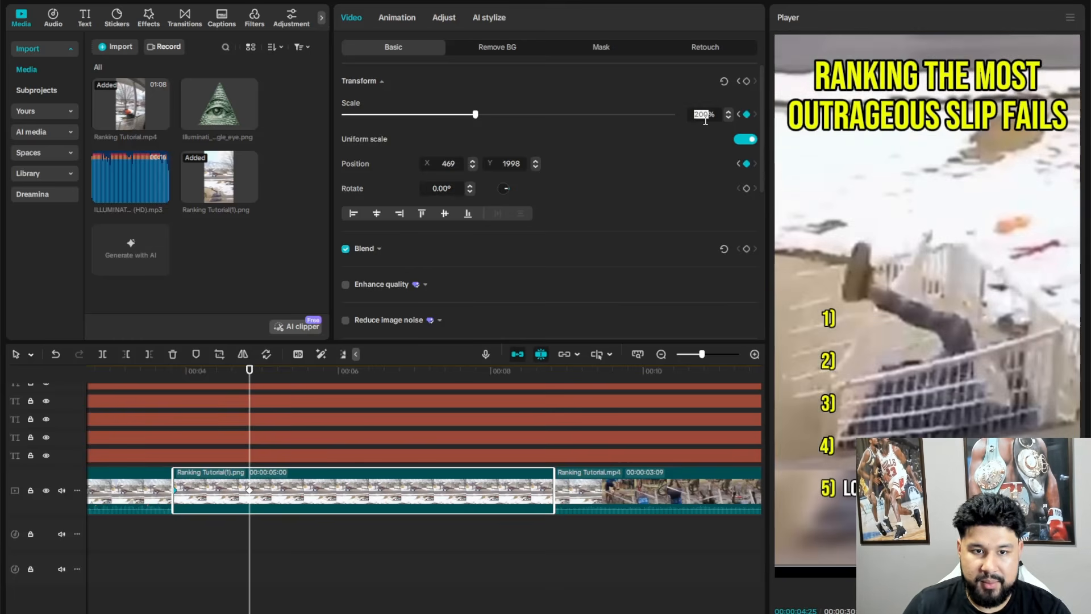
pyautogui.write('225')
pyautogui.press('Return')
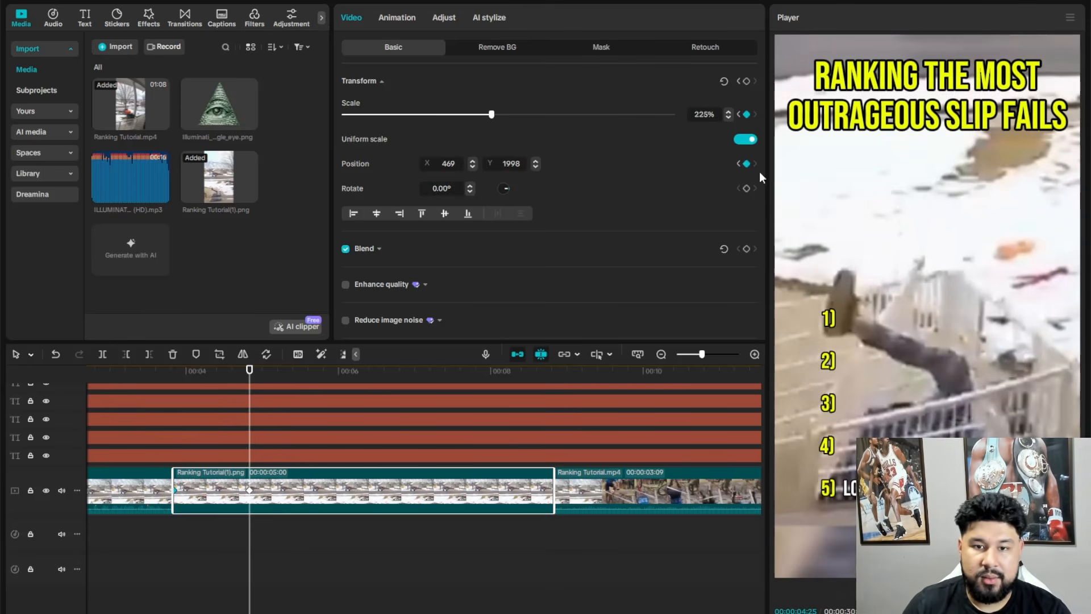
pyautogui.moveTo(983, 332); pyautogui.dragTo(987, 285)
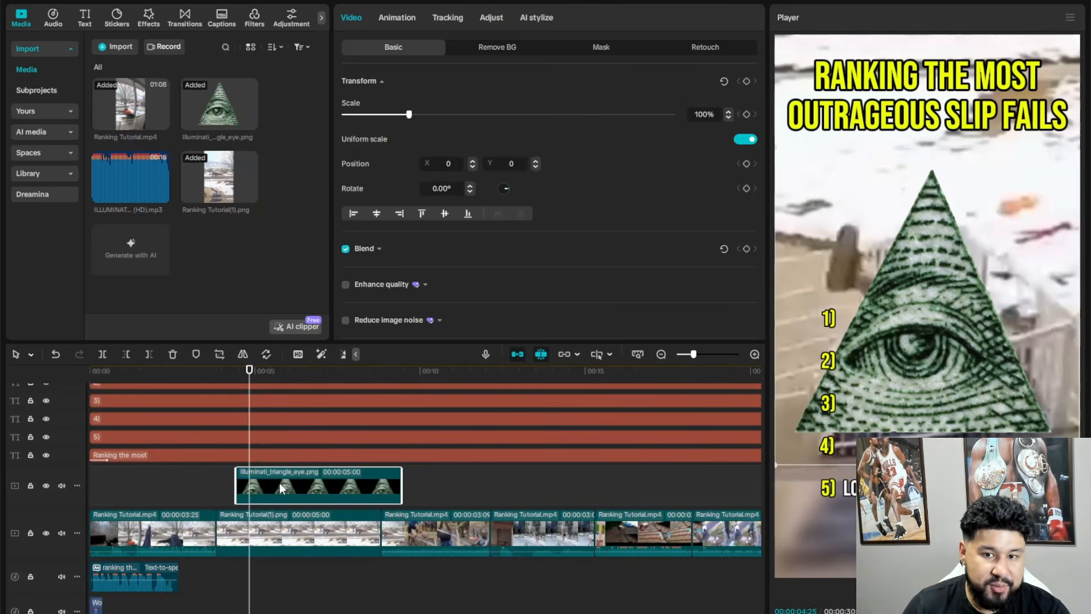
# - Rotate the Illuminati triangle overlay to about -5.35° and move it to about X 161, Y 41
pyautogui.moveTo(928, 482); pyautogui.dragTo(942, 482)
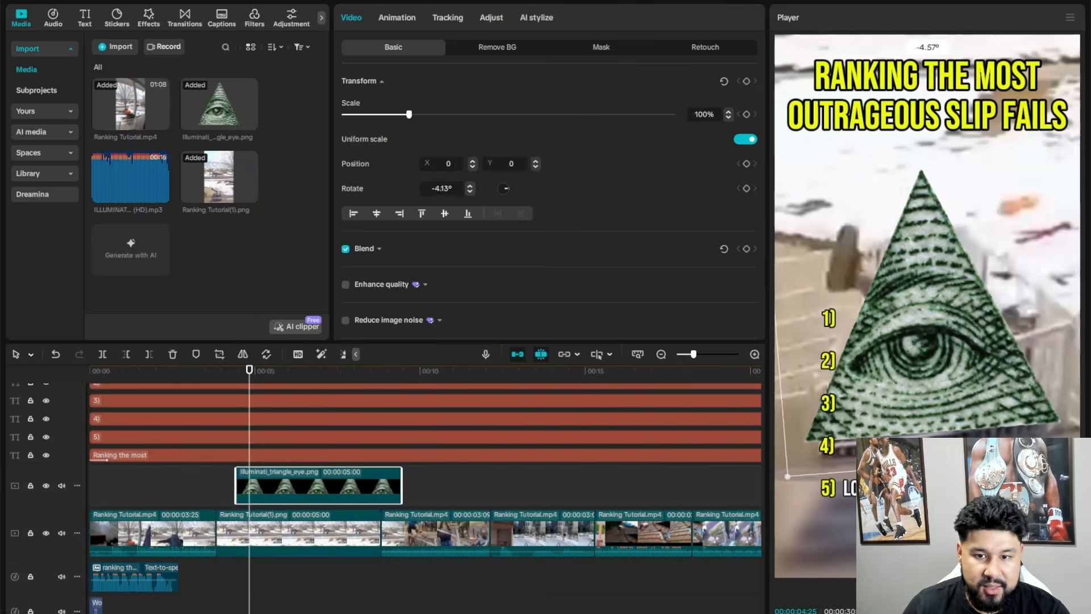
pyautogui.moveTo(965, 471); pyautogui.dragTo(968, 469)
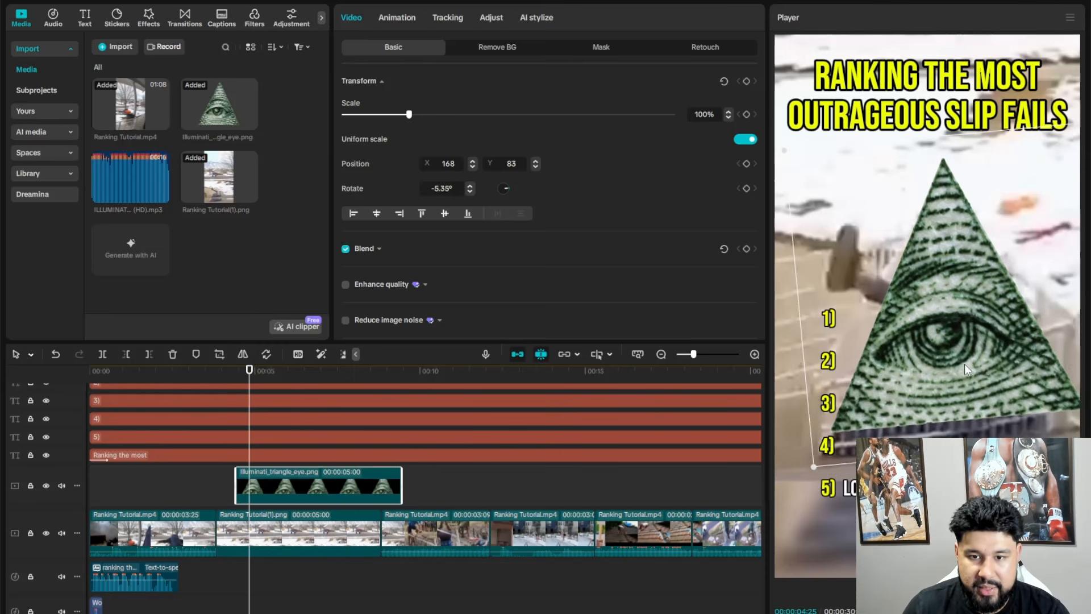
pyautogui.moveTo(965, 364); pyautogui.dragTo(962, 374)
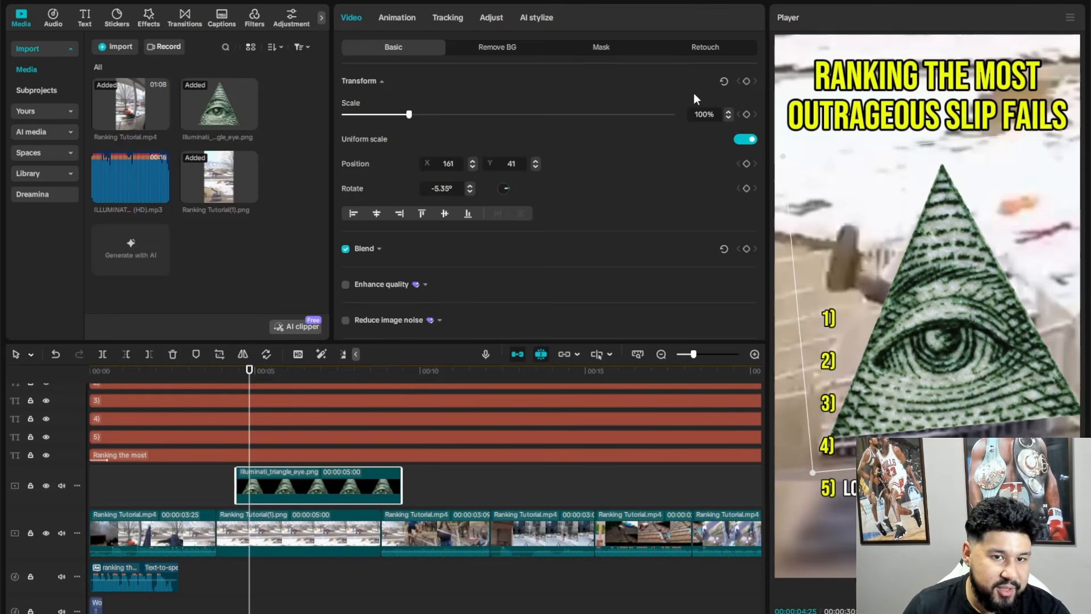
# - Fade in the Illuminati triangle with opacity keyframes of 0% at its start and 100% at 00:00:04:25
pyautogui.click(380, 249)
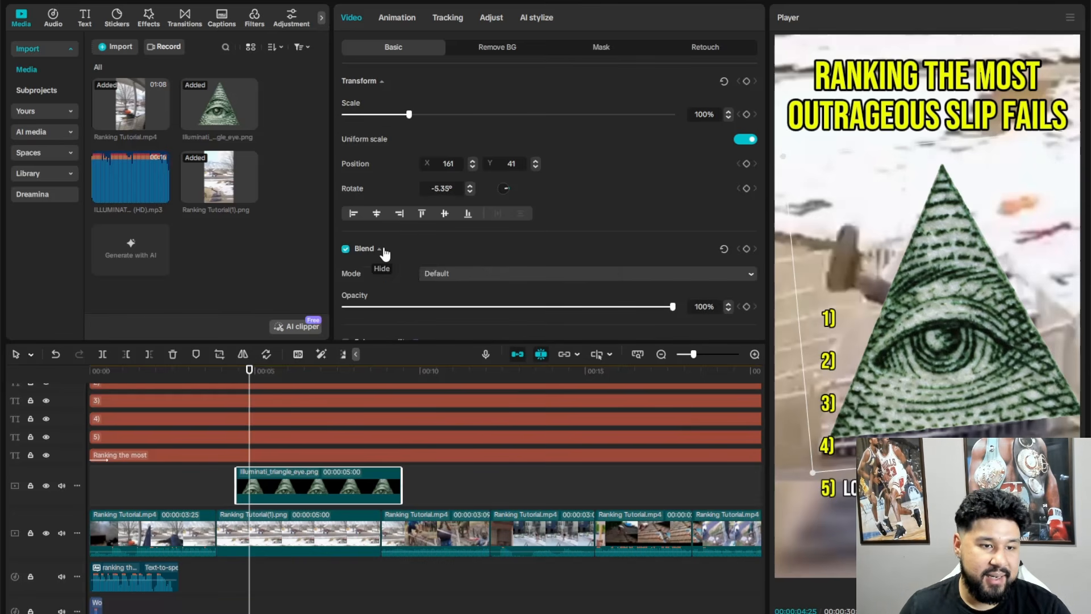
pyautogui.click(746, 306)
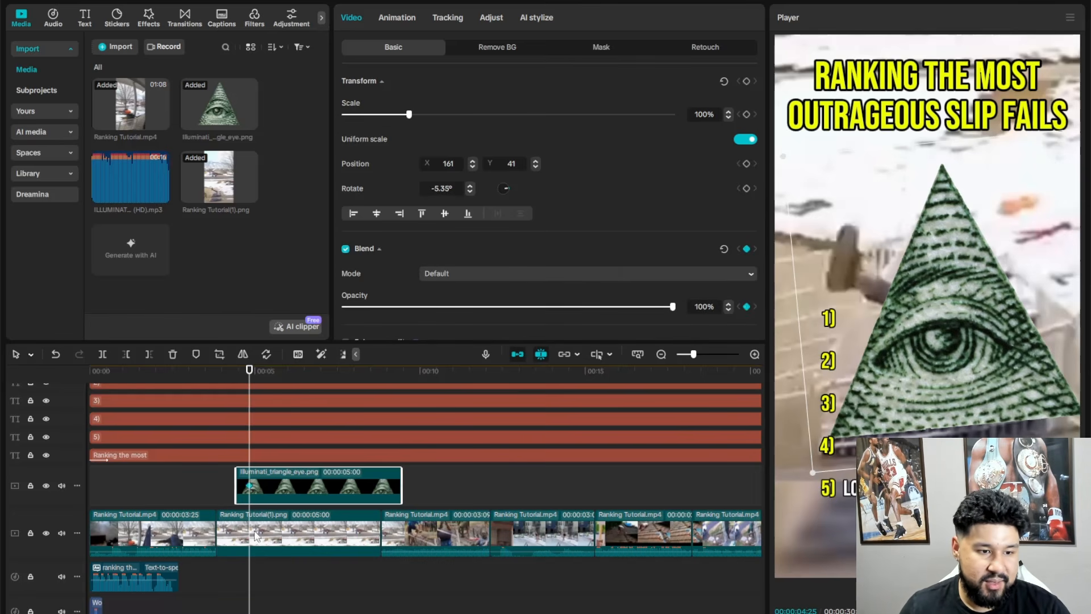
pyautogui.click(278, 540)
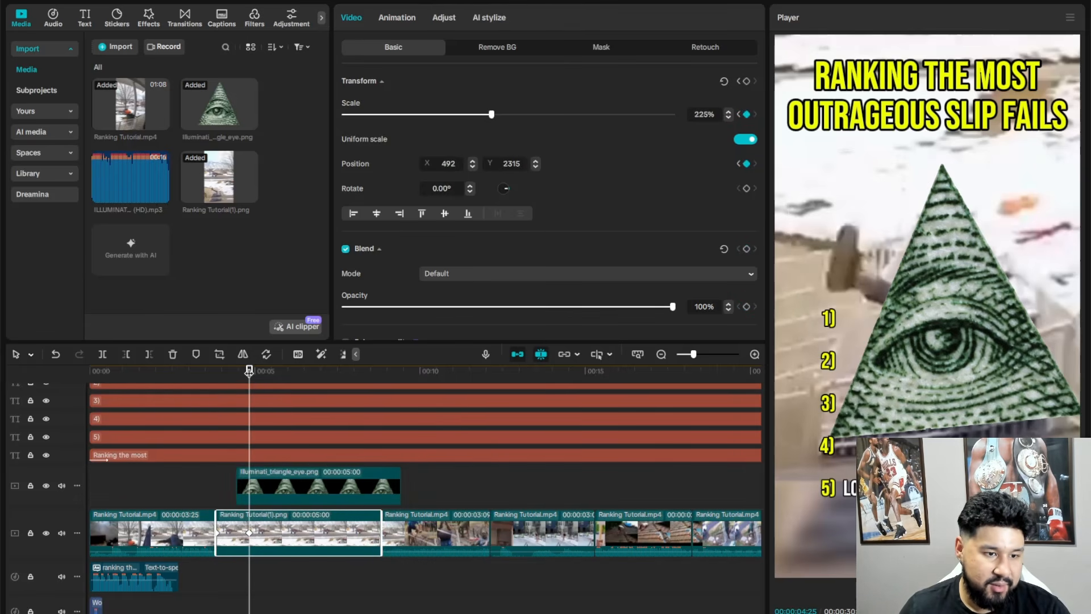
pyautogui.moveTo(254, 376); pyautogui.dragTo(241, 376)
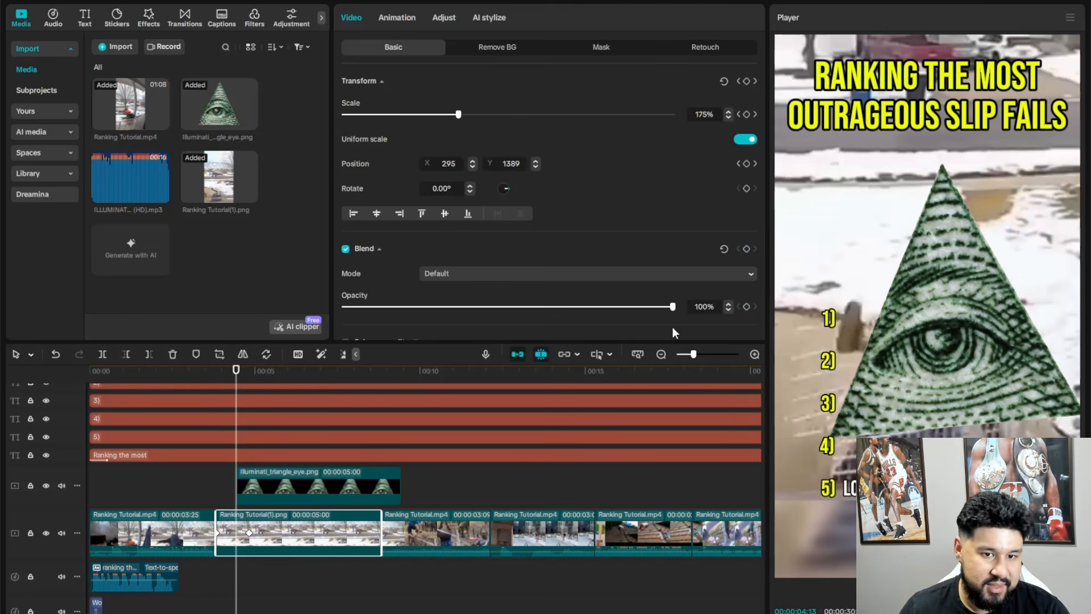
pyautogui.moveTo(636, 308); pyautogui.dragTo(279, 324)
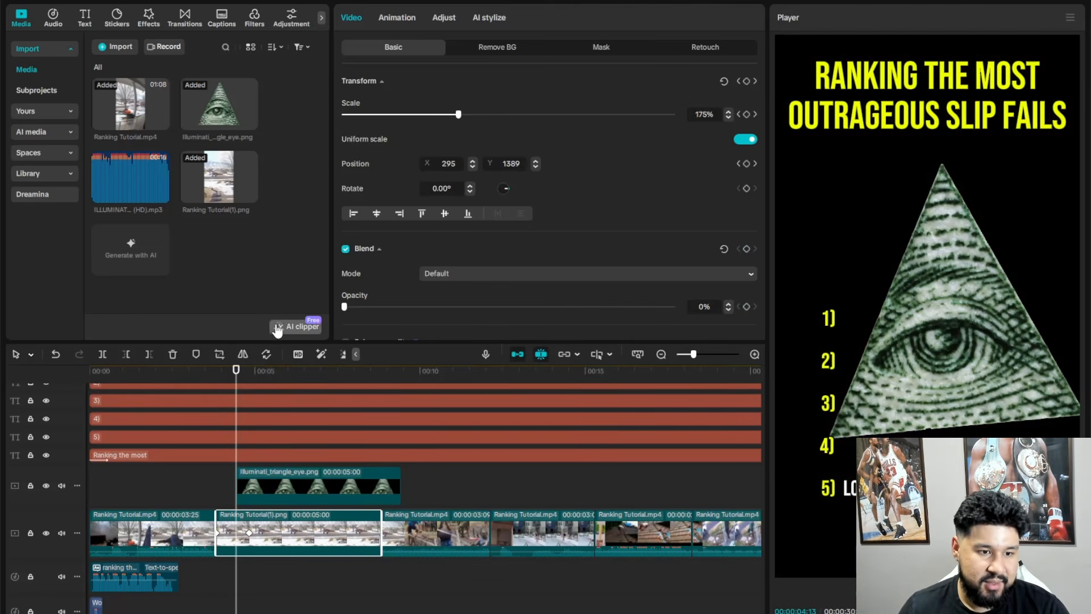
pyautogui.hotkey('ctrl', 'z')
pyautogui.click(295, 486)
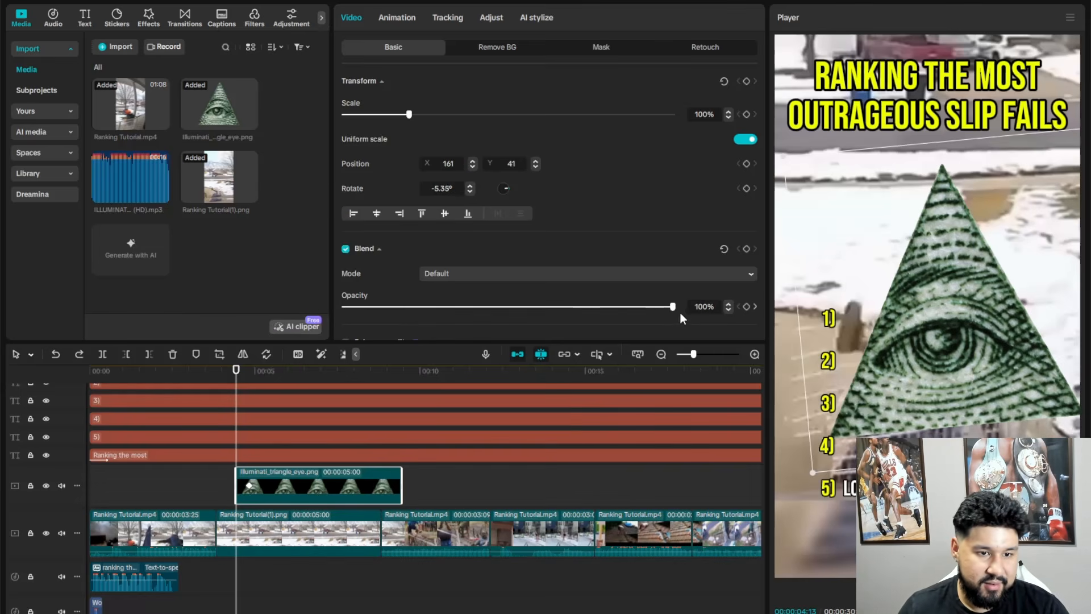
pyautogui.moveTo(673, 308); pyautogui.dragTo(276, 315)
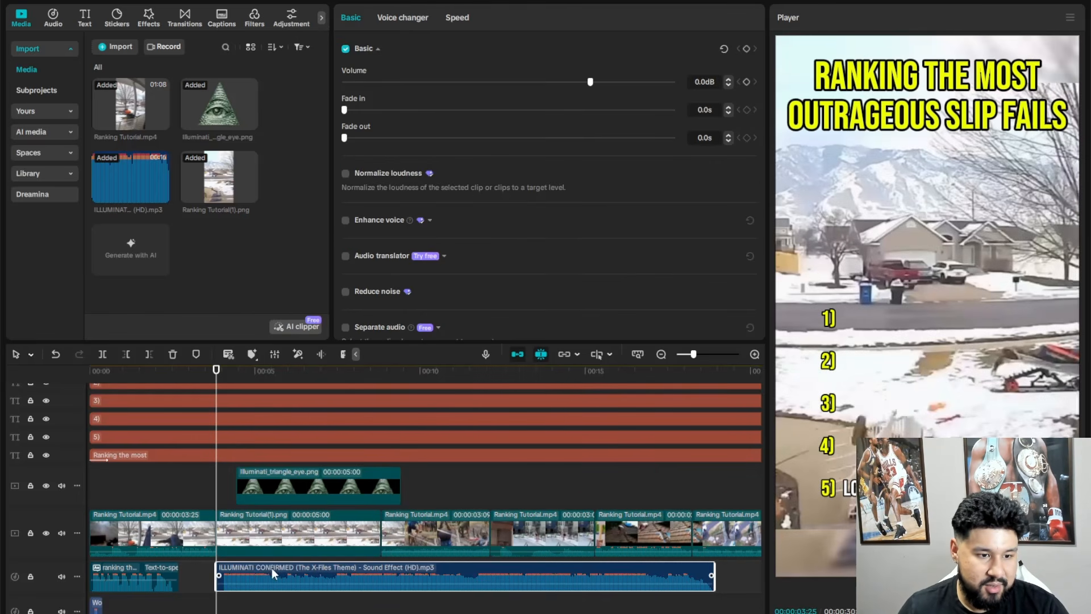
# - Shift the ILLUMINATI CONFIRMED sound effect to start slightly before the triangle overlay and give it a 0.9 s fade-in
pyautogui.scroll(3, 272, 567)
pyautogui.click(264, 374)
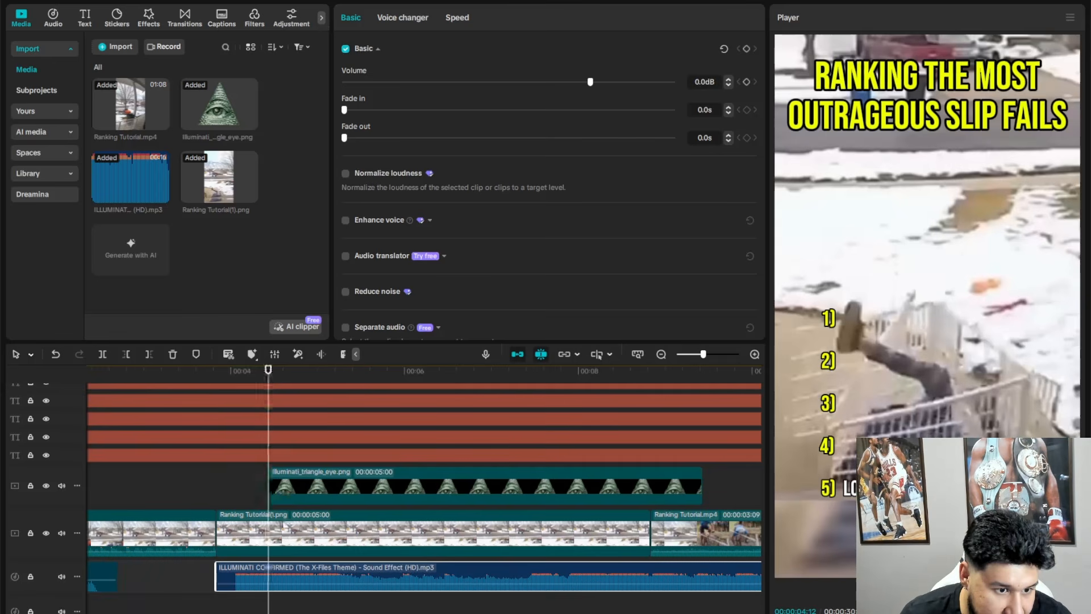
pyautogui.moveTo(295, 571); pyautogui.dragTo(320, 573)
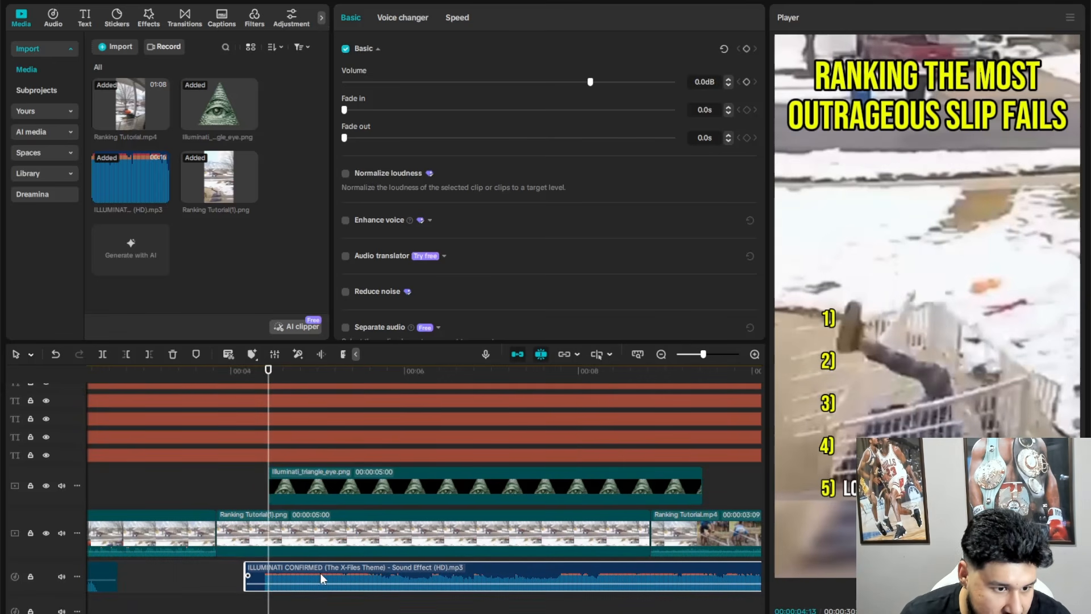
pyautogui.moveTo(345, 110); pyautogui.dragTo(375, 118)
# - Trim the sound effect and the Illuminati triangle overlay to end with the still image at 00:00:08:25
pyautogui.click(650, 374)
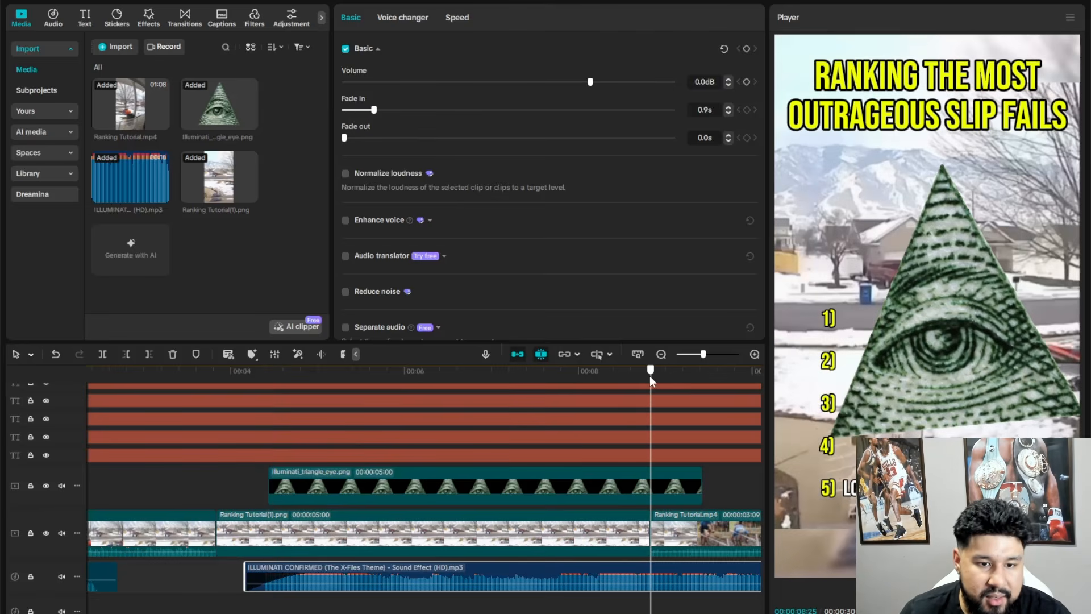
pyautogui.click(149, 357)
pyautogui.click(589, 500)
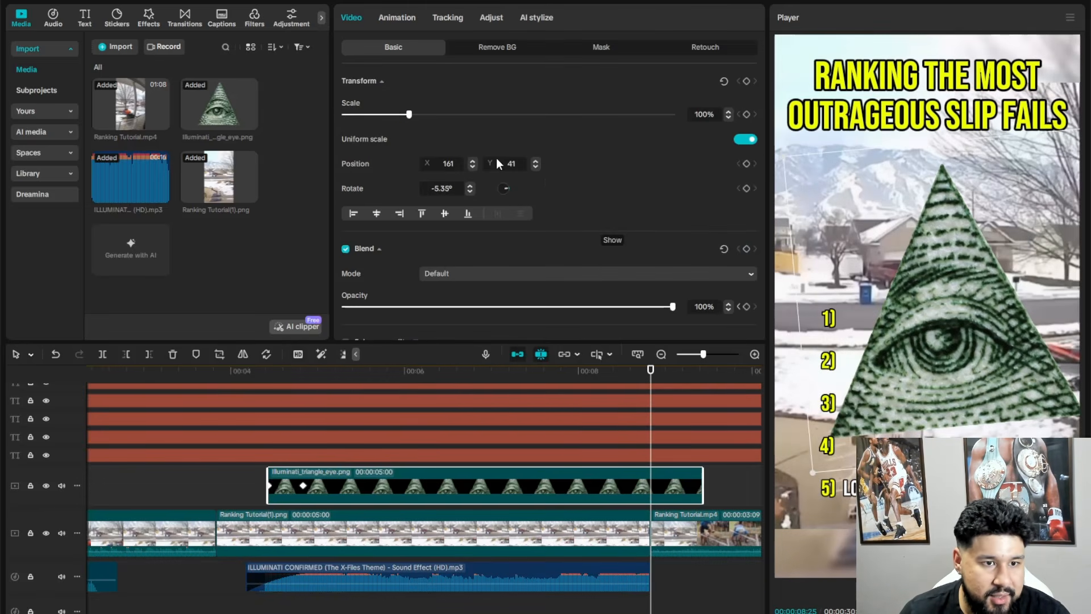
pyautogui.click(149, 355)
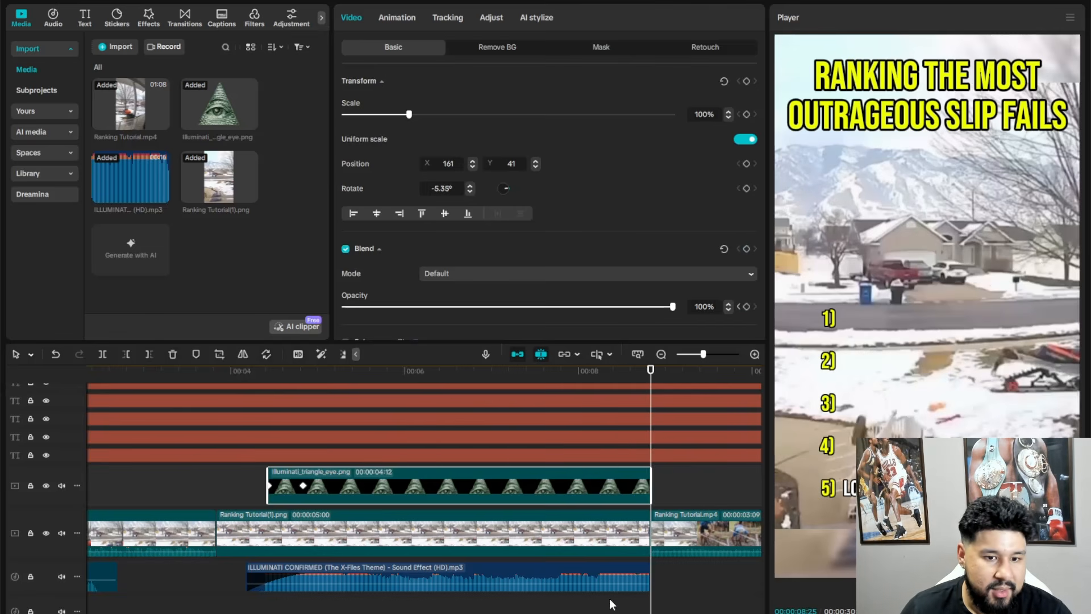
# - Preview the freeze-frame sequence and trim the ends of the still, triangle overlay and sound effect together to 00:00:07:18
pyautogui.scroll(-2, 614, 602)
pyautogui.scroll(-1, 614, 602)
pyautogui.click(278, 372)
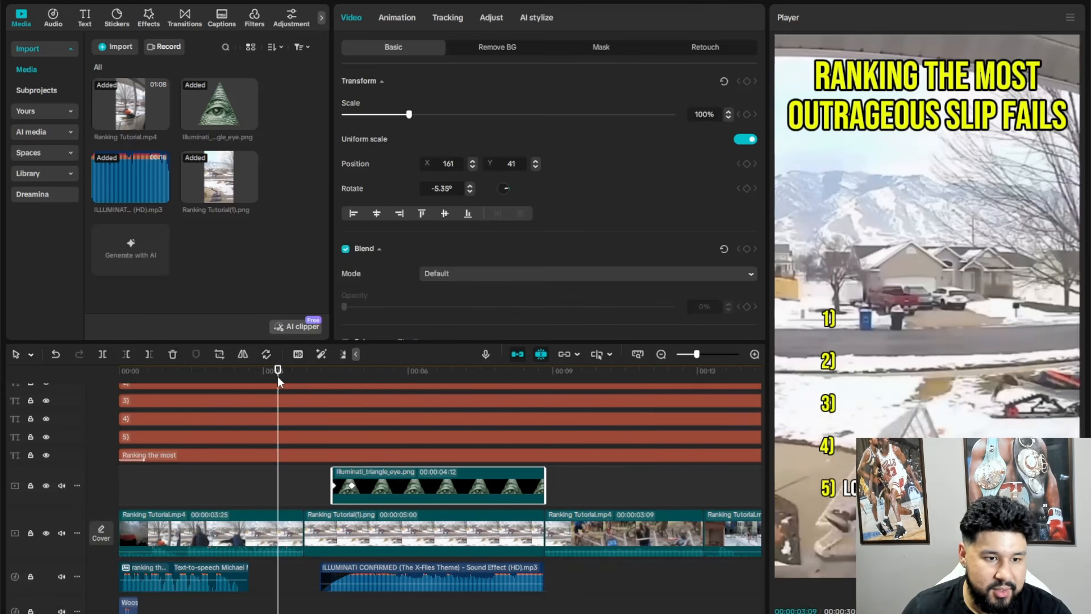
pyautogui.press('space')
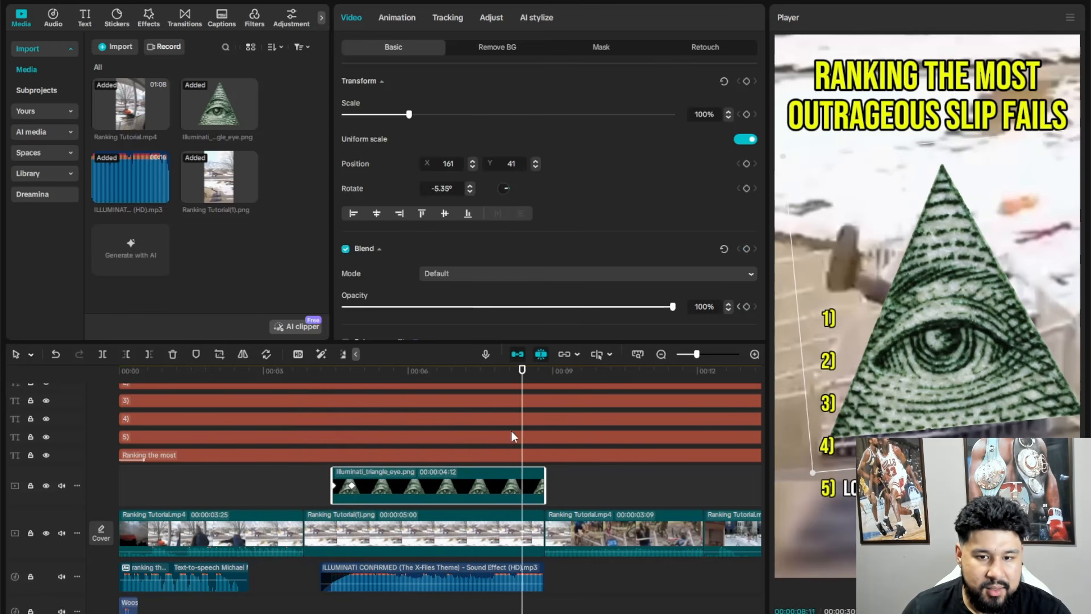
pyautogui.click(500, 373)
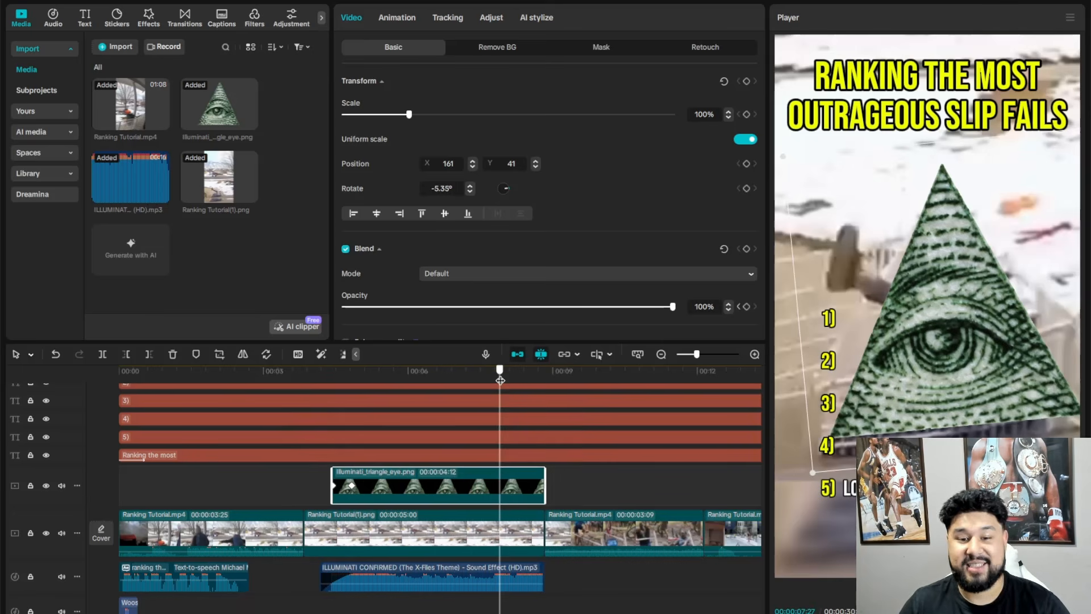
pyautogui.click(491, 375)
pyautogui.moveTo(491, 377); pyautogui.dragTo(485, 379)
pyautogui.scroll(-2, 516, 523)
pyautogui.moveTo(517, 595); pyautogui.dragTo(394, 420)
pyautogui.click(147, 354)
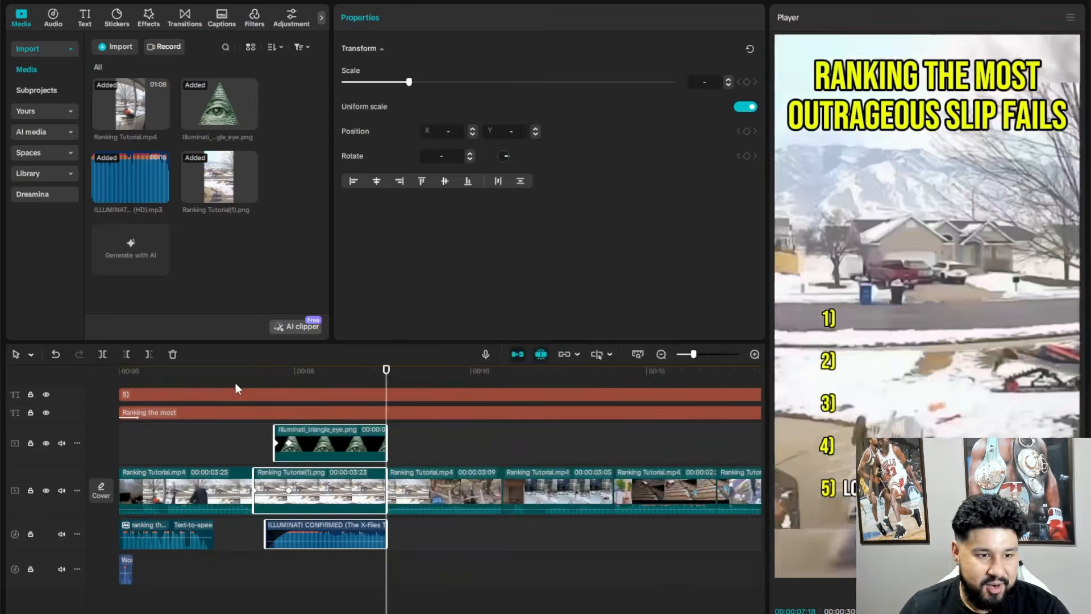
# - Hide the narration caption track "ranking the most outrageous" from the picture and preview the video from the start
pyautogui.moveTo(236, 383); pyautogui.dragTo(63, 381)
pyautogui.scroll(5, 111, 425)
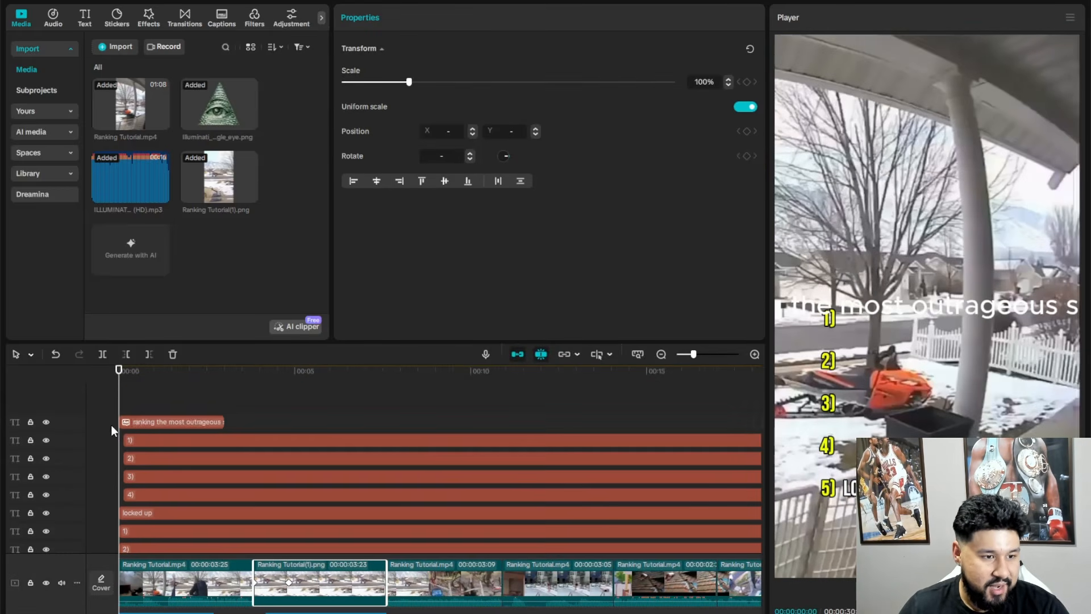
pyautogui.click(47, 420)
pyautogui.scroll(-4, 341, 541)
pyautogui.press('space')
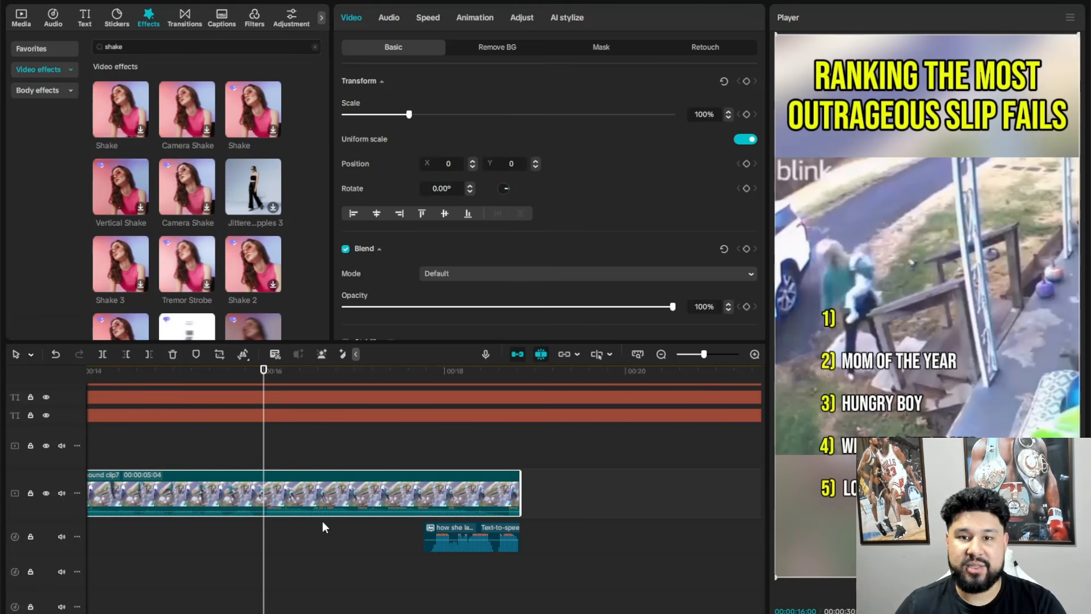
# - Split the final compound clip at 00:00:16:00, apply the Shake video effect from that point and preview it
pyautogui.click(104, 356)
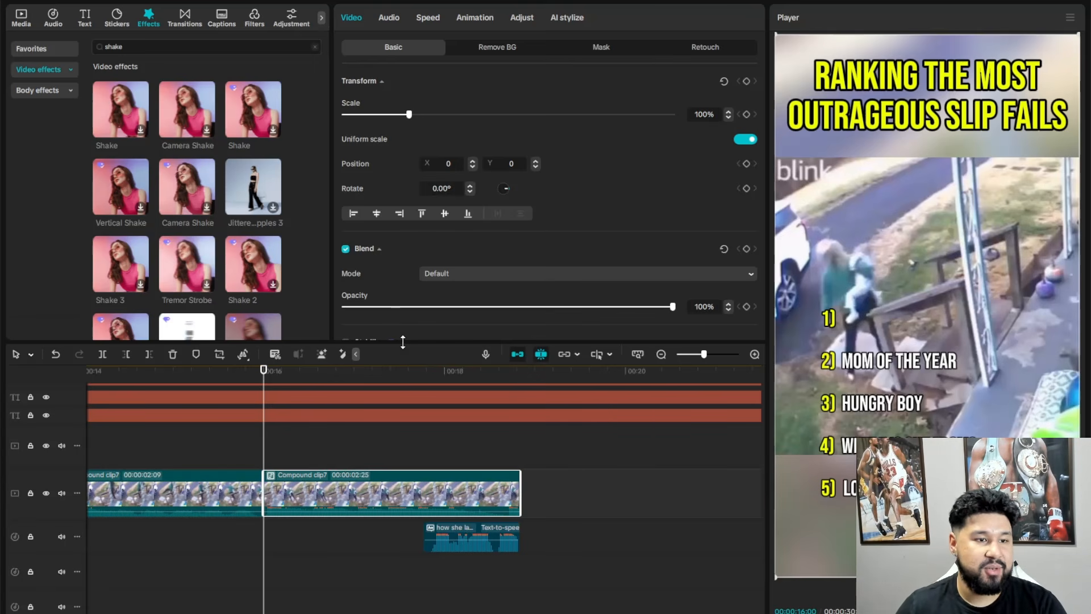
pyautogui.click(140, 130)
pyautogui.press('space')
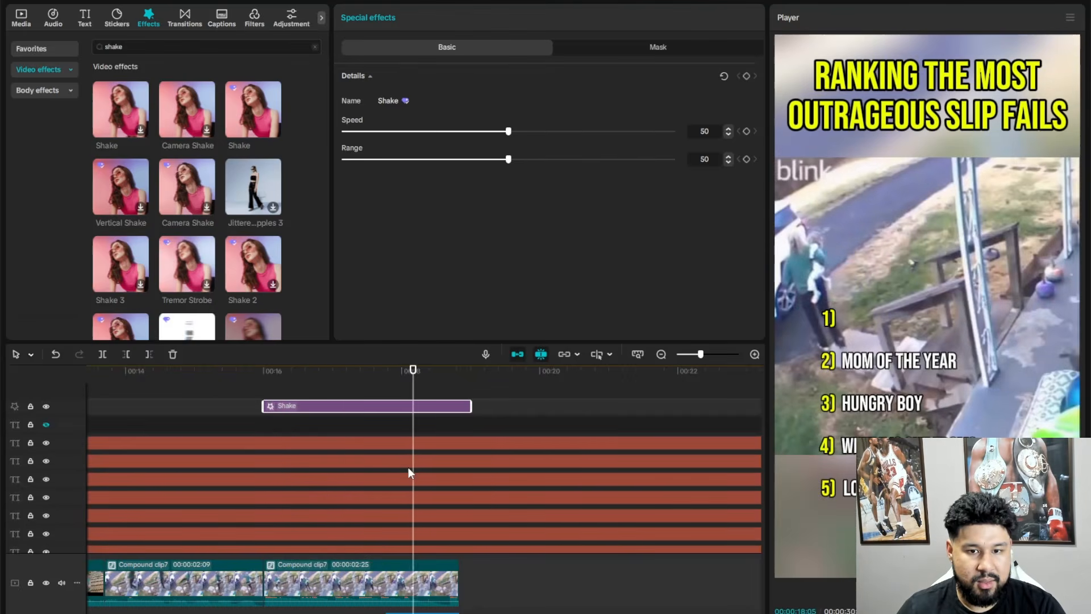
pyautogui.press('space')
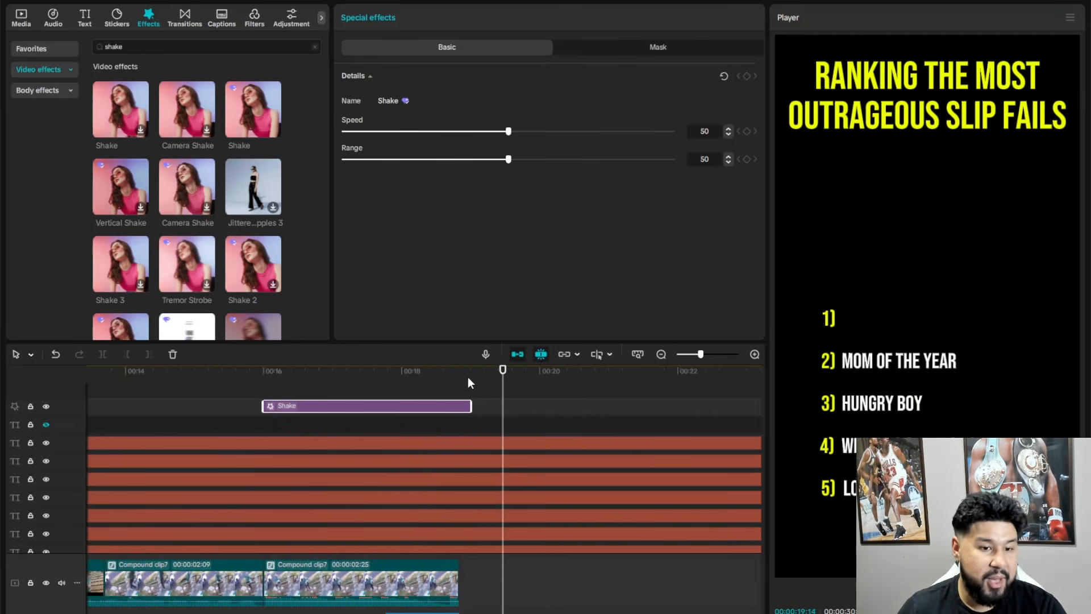
pyautogui.moveTo(469, 377); pyautogui.dragTo(342, 389)
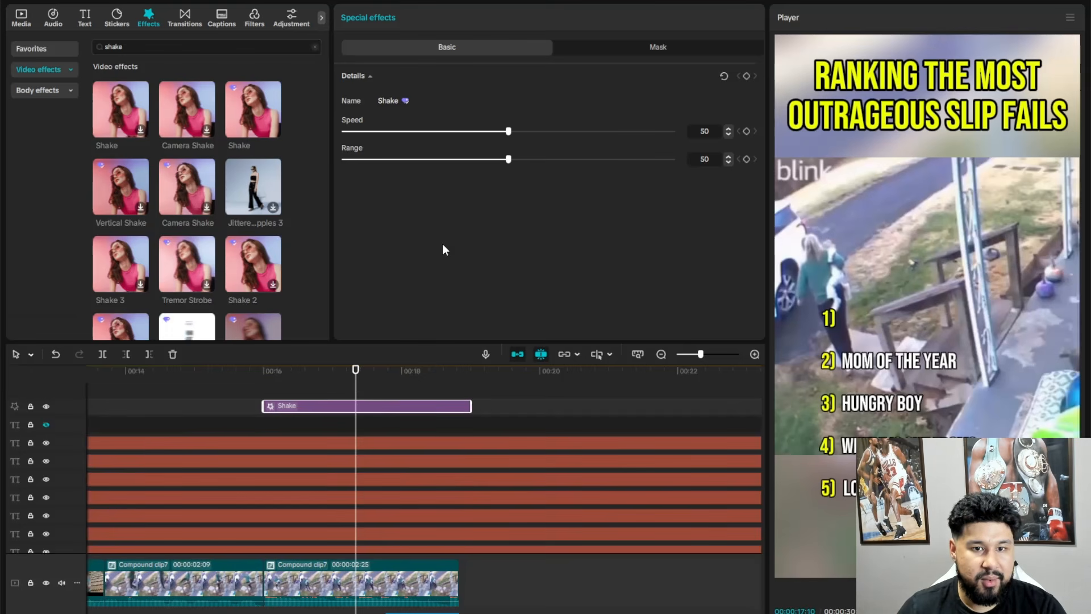
# - Set both the Range and the Speed of the Shake effect to 25 and preview the shaking section
pyautogui.moveTo(507, 160); pyautogui.dragTo(427, 169)
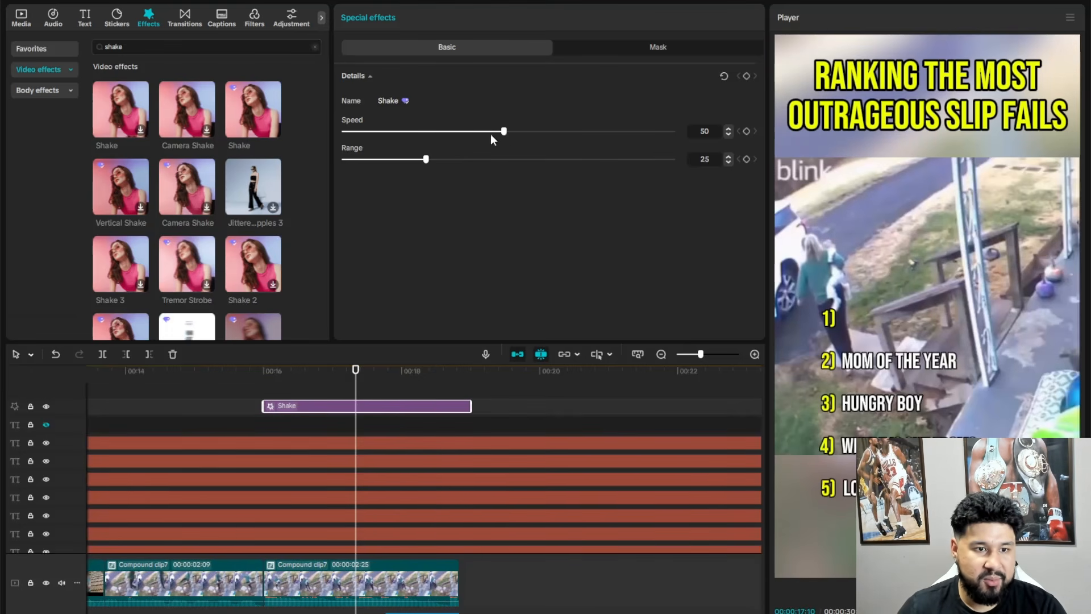
pyautogui.moveTo(491, 135); pyautogui.dragTo(425, 135)
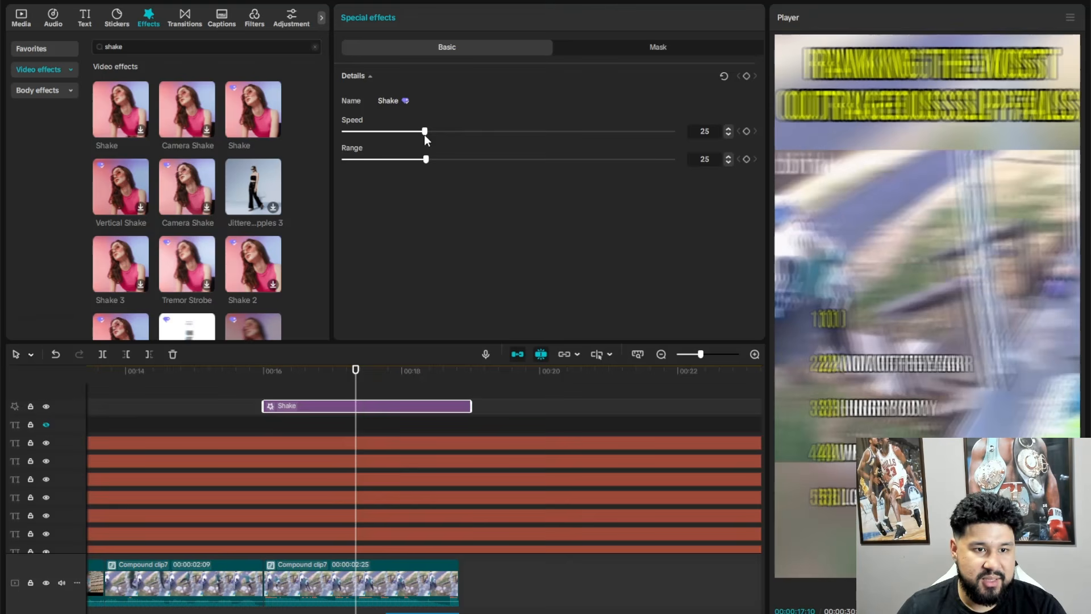
pyautogui.click(268, 383)
pyautogui.press('space')
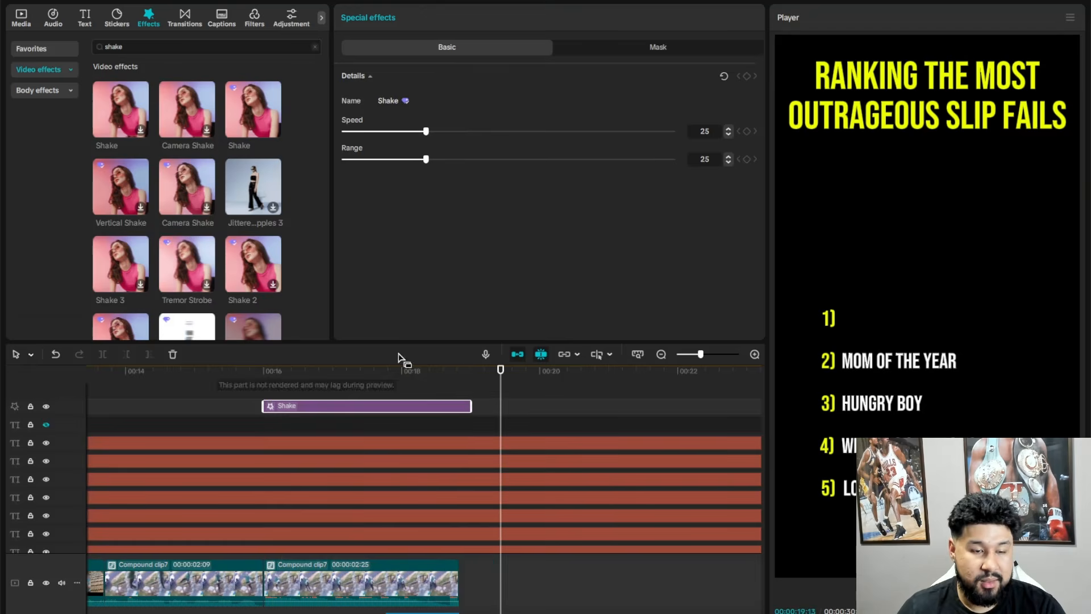
pyautogui.press('space')
pyautogui.moveTo(448, 380); pyautogui.dragTo(457, 383)
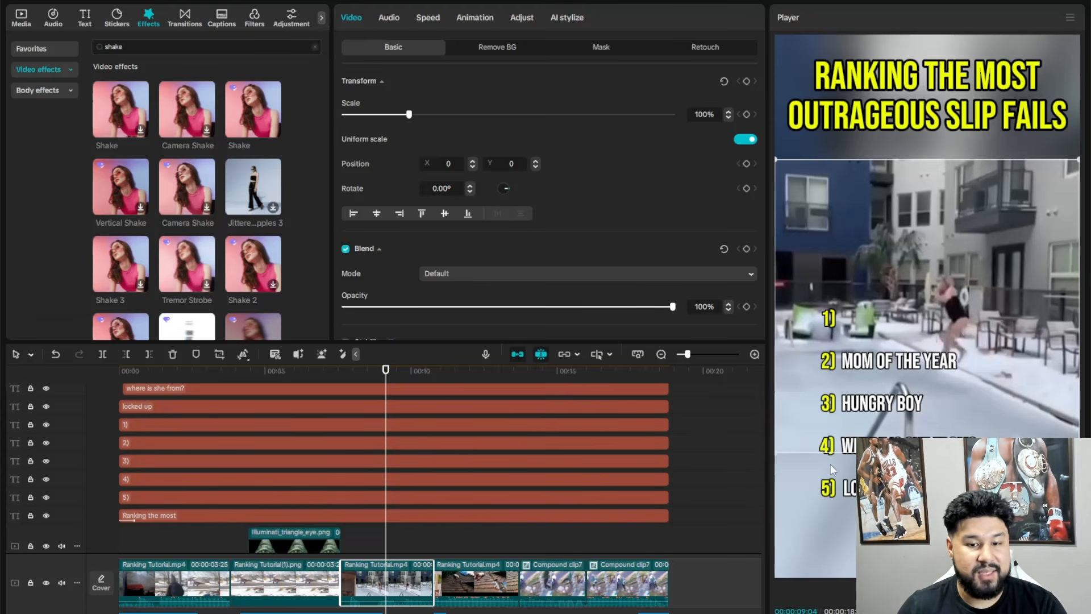
# - Trim the start of the "where is she from?" label to 00:00:07:18, where the pool clip begins
pyautogui.click(342, 371)
pyautogui.scroll(3, 327, 401)
pyautogui.click(137, 453)
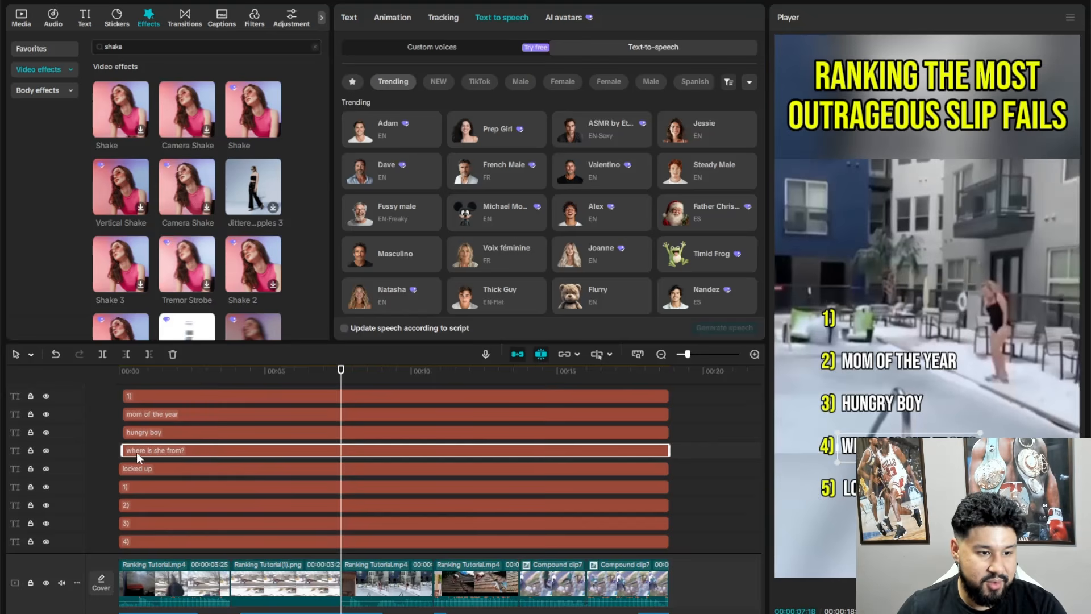
pyautogui.click(126, 354)
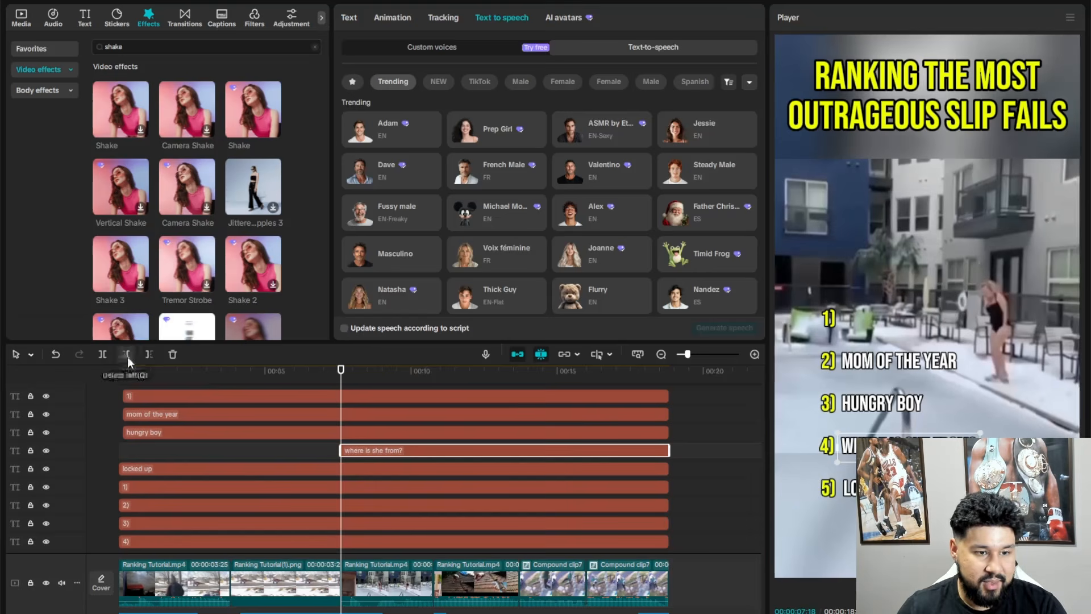
pyautogui.click(431, 373)
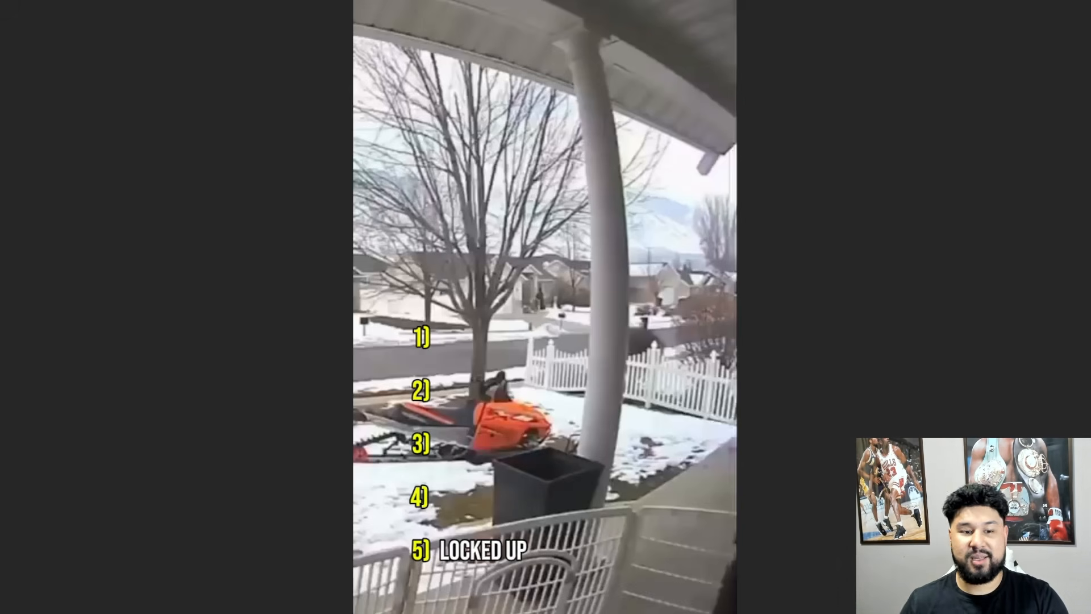
# - Review the edited video clip by clip, from the intro narration and triangle freeze-frame through to the final shake effect
pyautogui.click(391, 571)
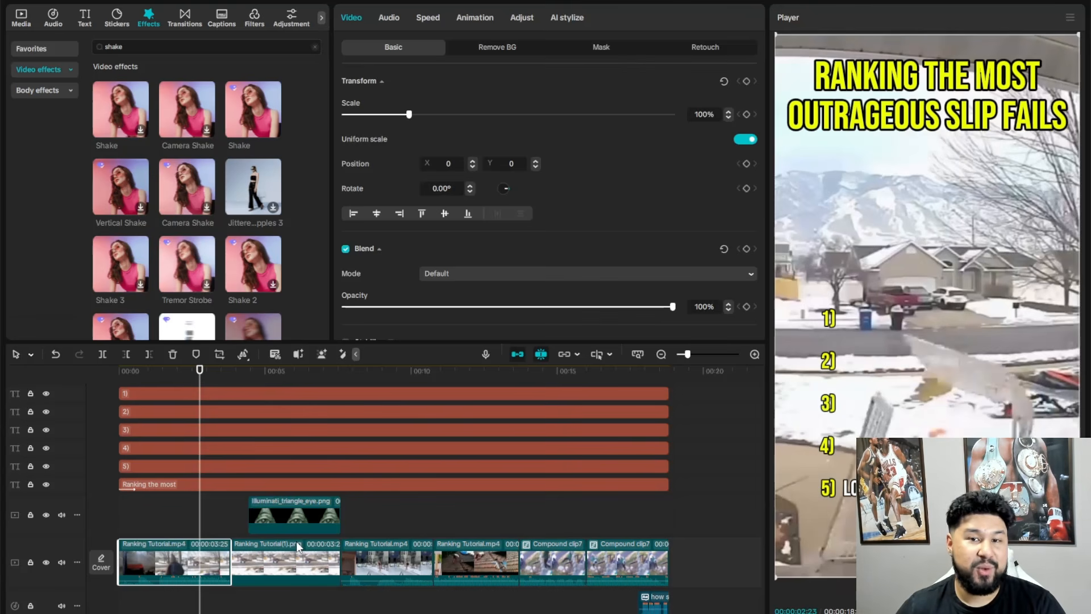
pyautogui.scroll(-4, 296, 541)
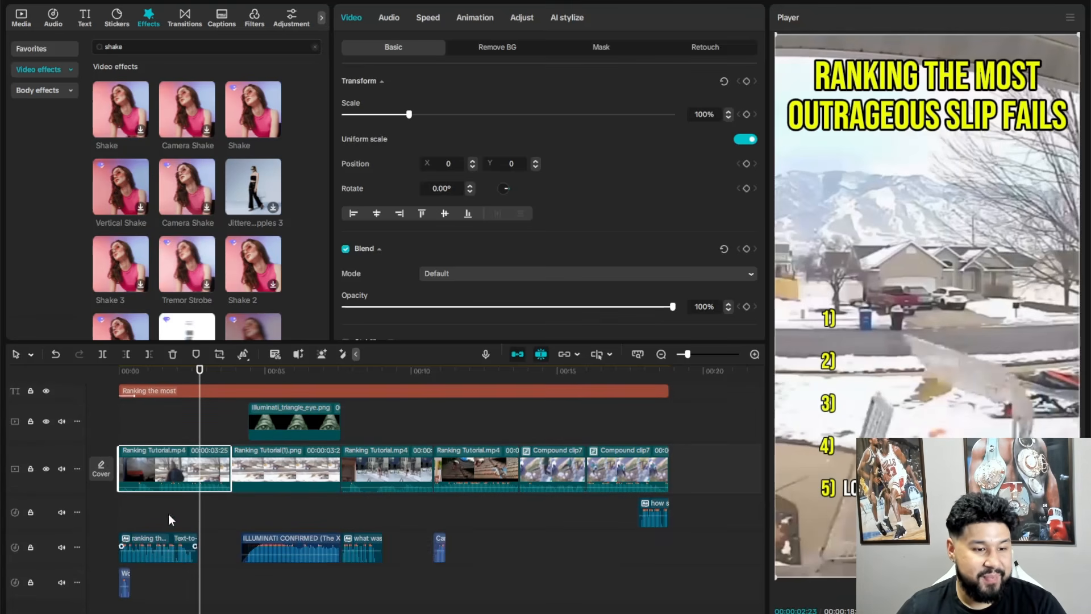
pyautogui.click(141, 374)
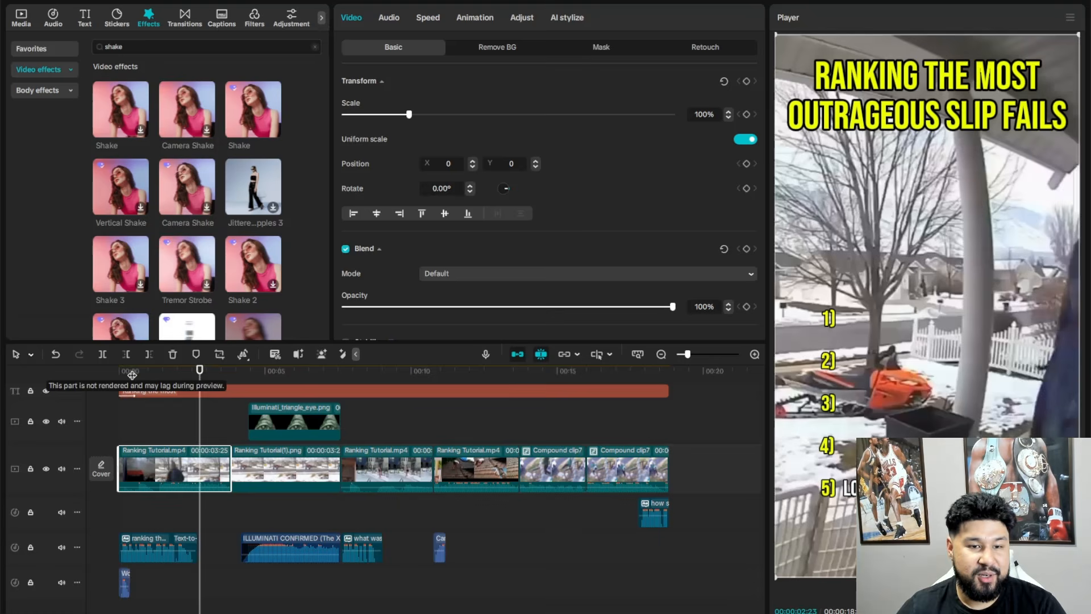
pyautogui.moveTo(141, 374); pyautogui.dragTo(273, 409)
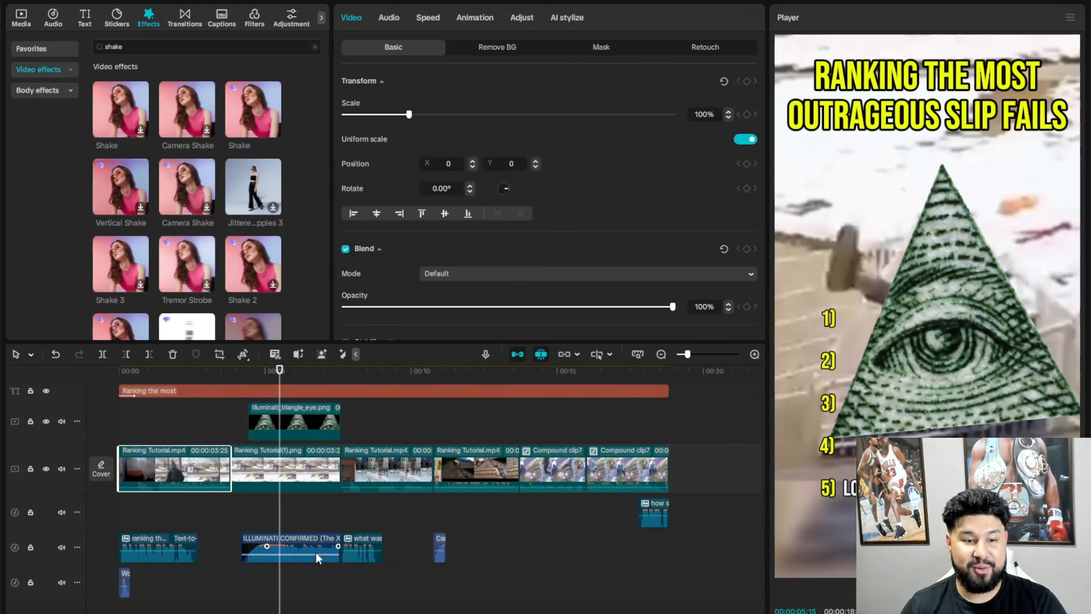
pyautogui.click(347, 375)
pyautogui.click(344, 375)
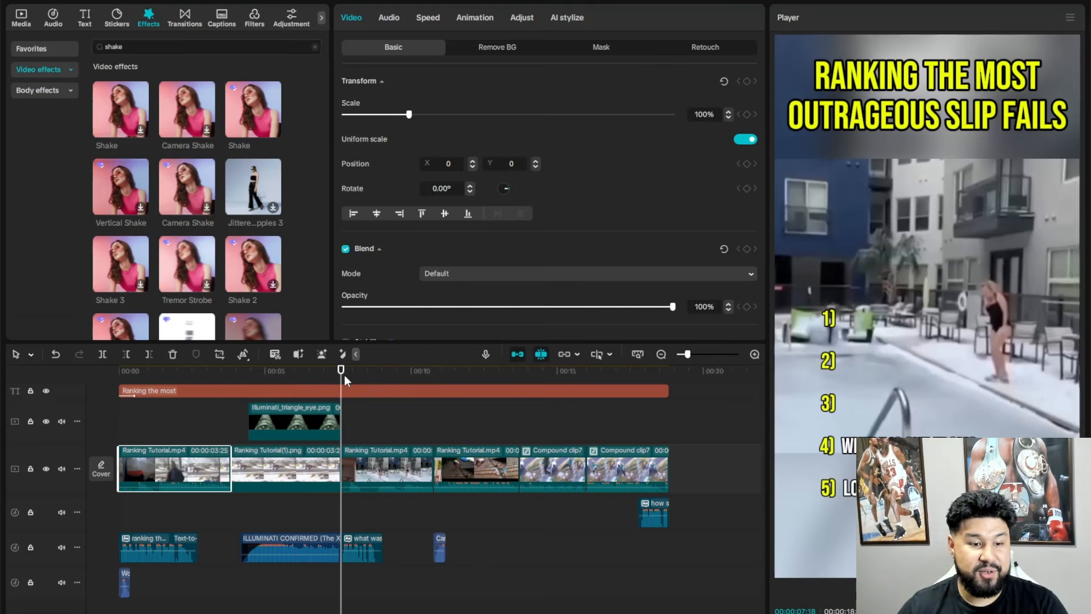
pyautogui.press('space')
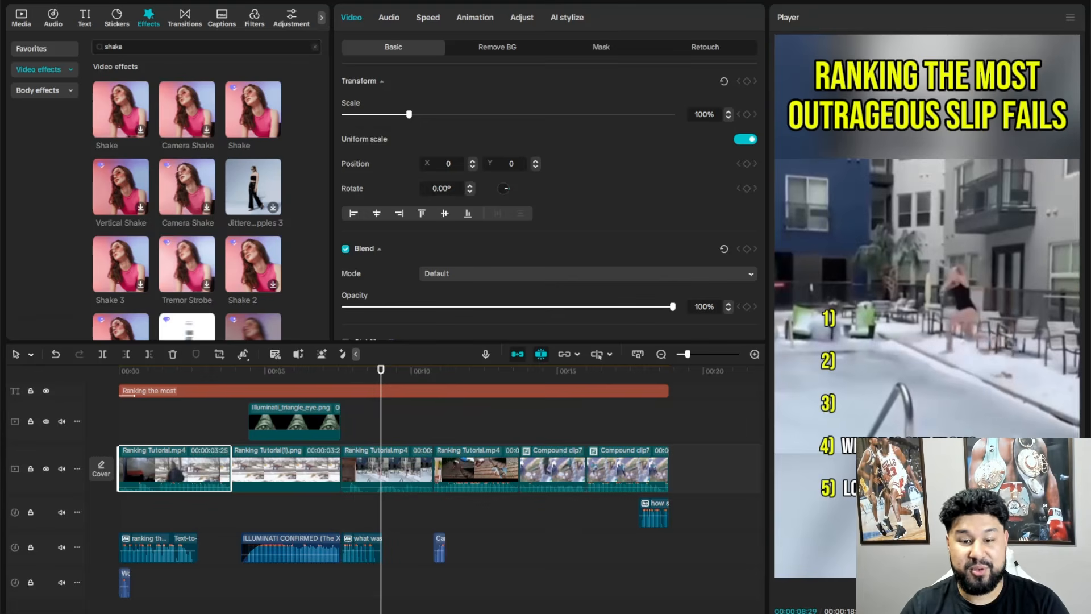
pyautogui.press('Down')
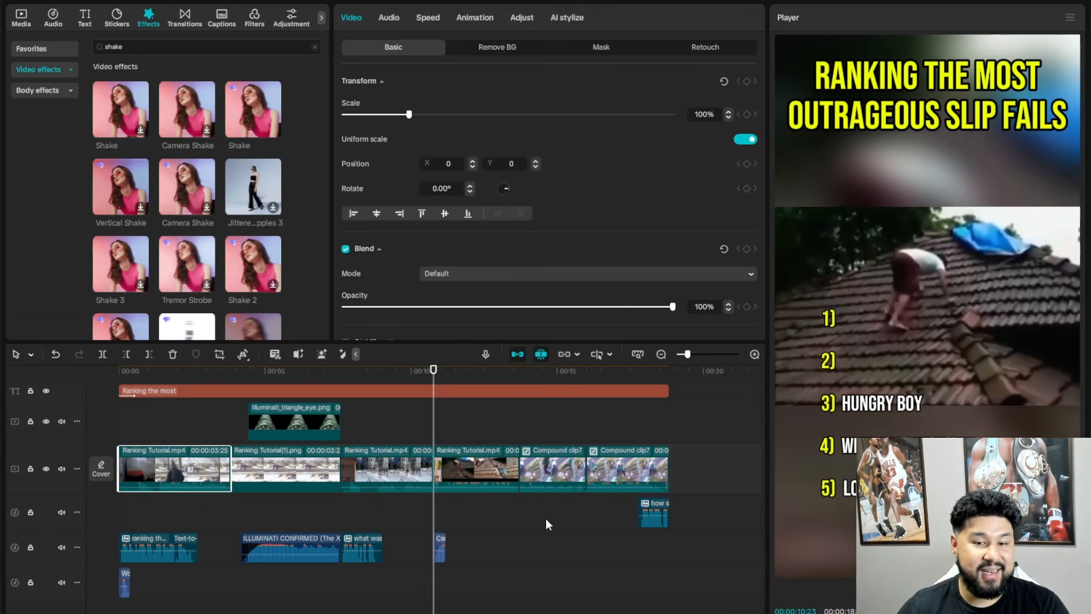
pyautogui.press('space')
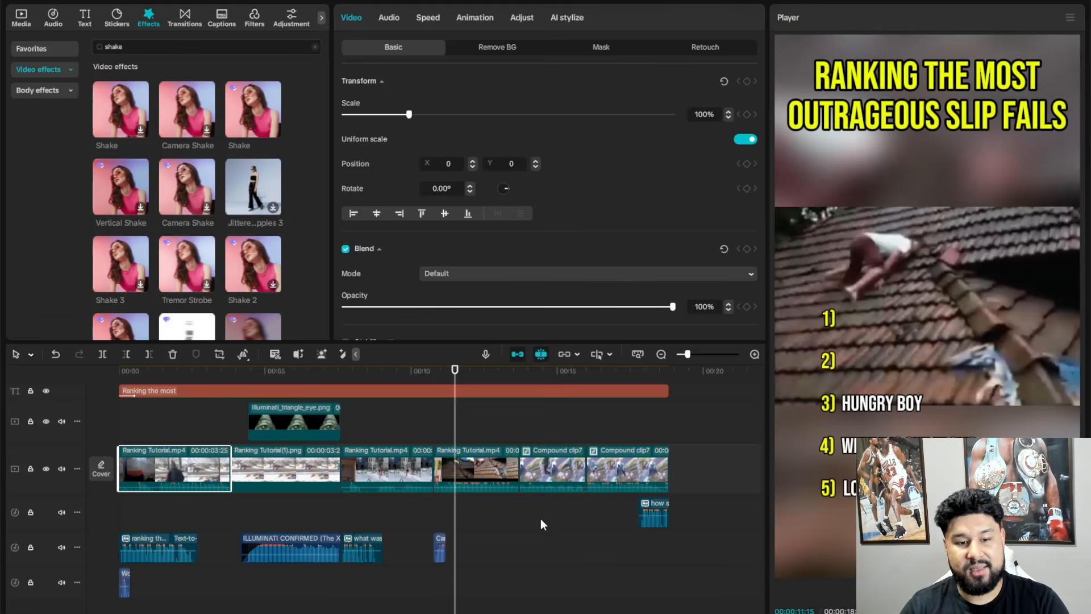
pyautogui.click(519, 373)
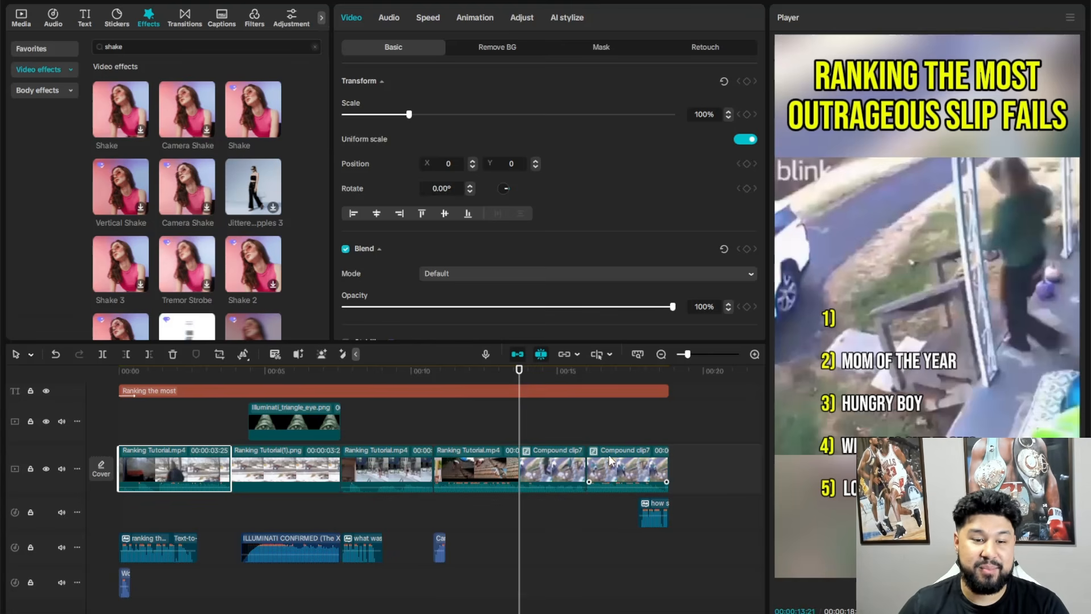
pyautogui.moveTo(582, 370); pyautogui.dragTo(570, 376)
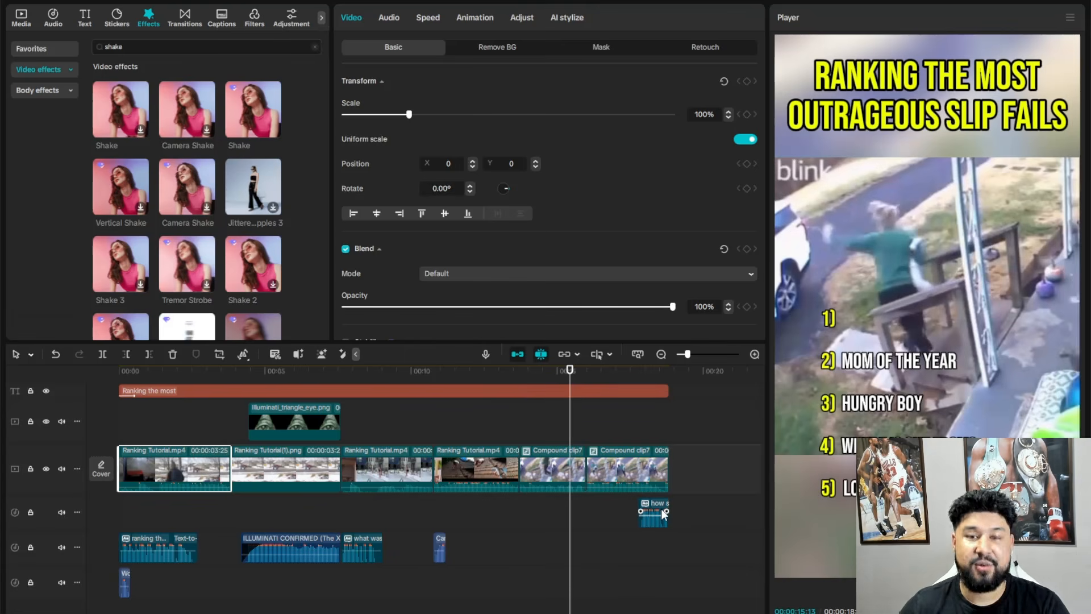
pyautogui.press('space')
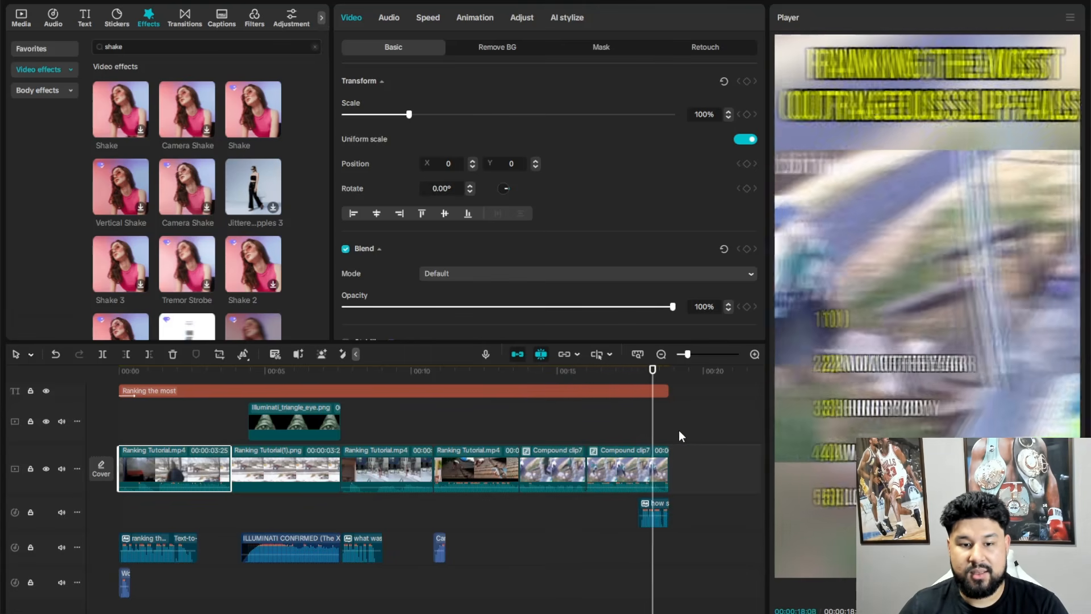
# - Switch to the Ranking Garry channel on YouTube, open the "Ranking Funniest Prediction Filters" Short and pause it
pyautogui.scroll(-2, 625, 506)
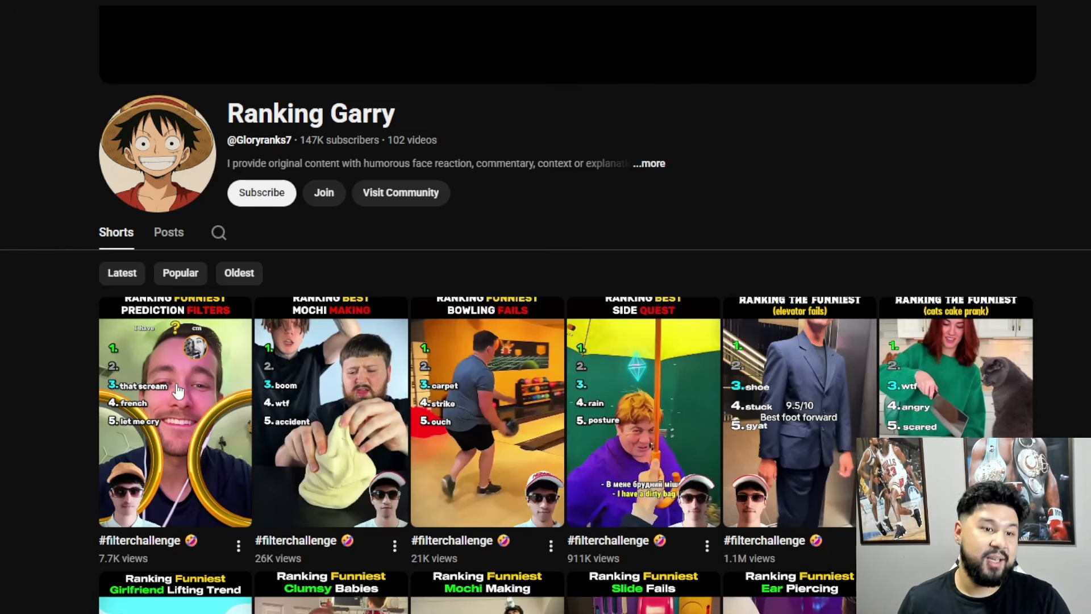
pyautogui.click(175, 411)
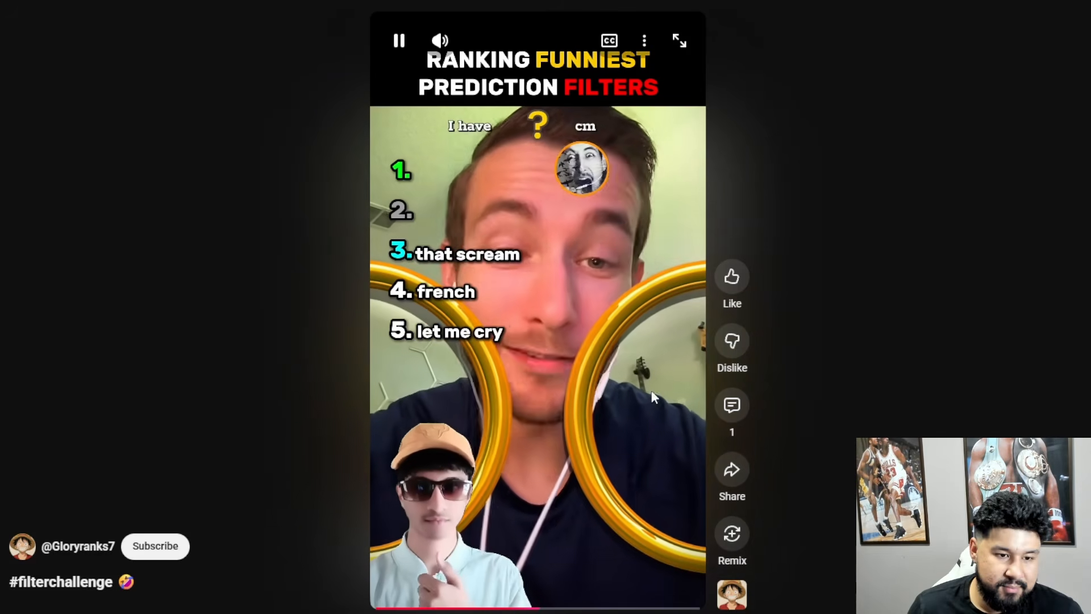
pyautogui.click(651, 390)
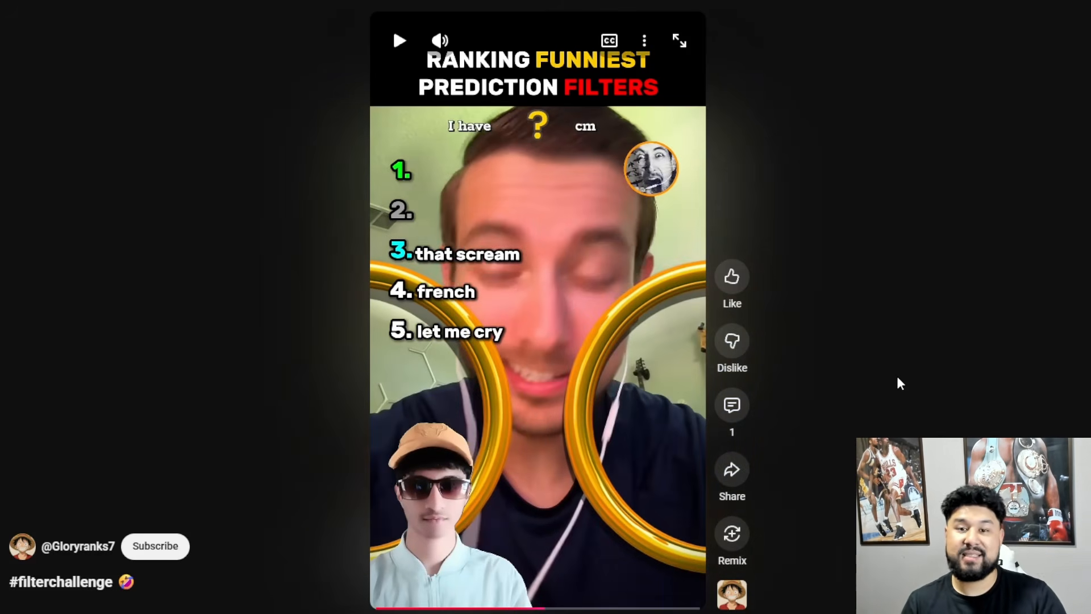